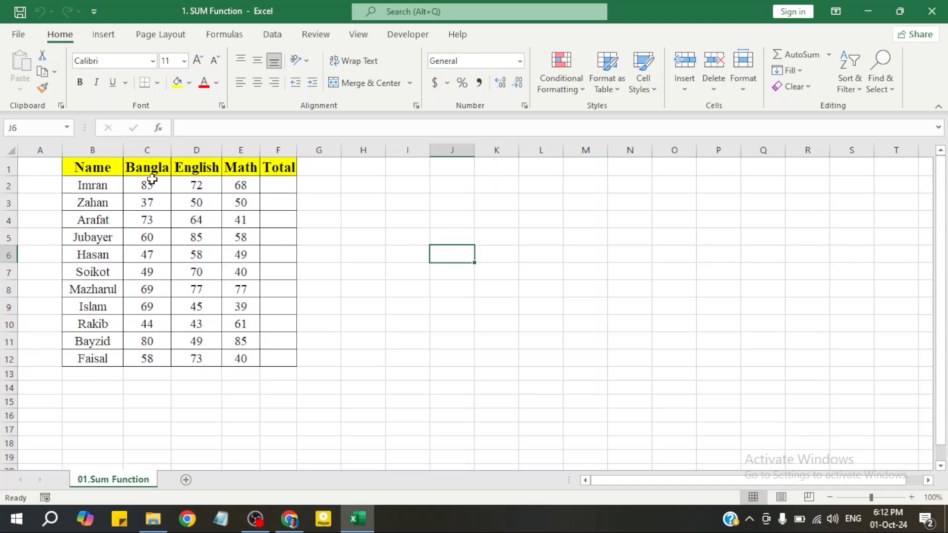
{"action": "left_click", "coordinate": [275, 187]}
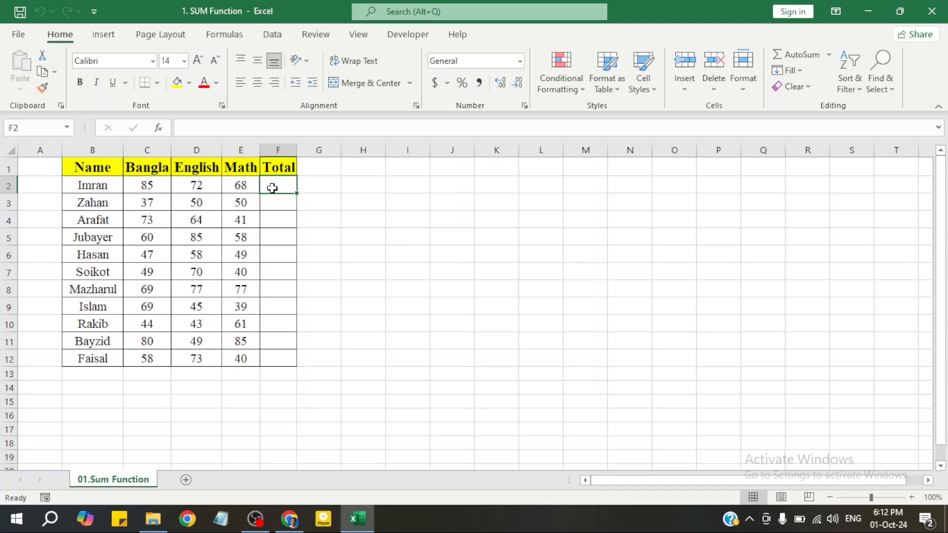
{"action": "type", "text": "="}
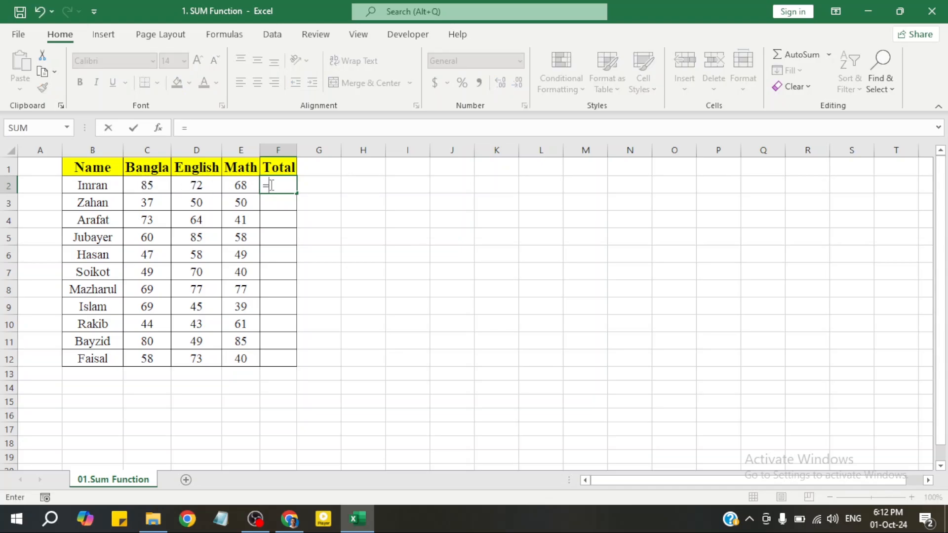
{"action": "key", "text": "BackSpace"}
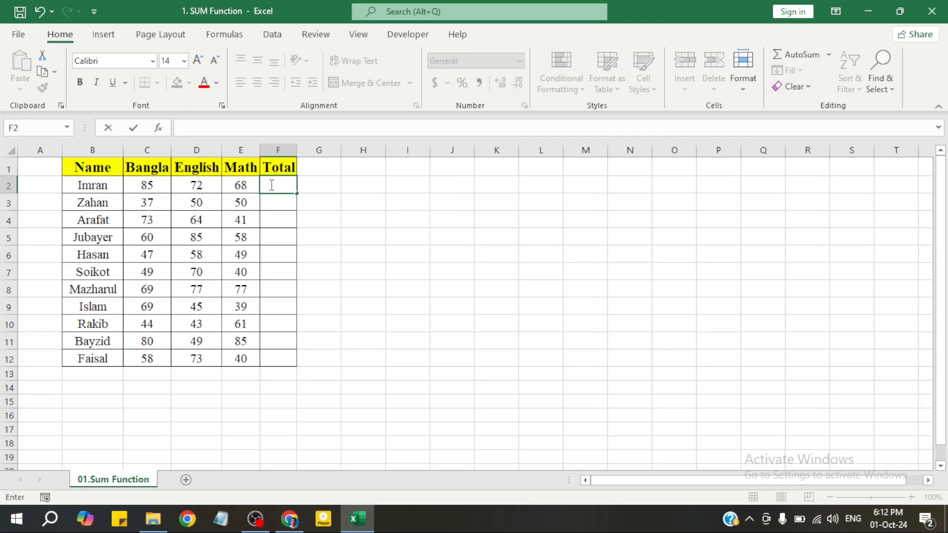
{"action": "left_click", "coordinate": [351, 196]}
{"action": "left_click", "coordinate": [271, 186]}
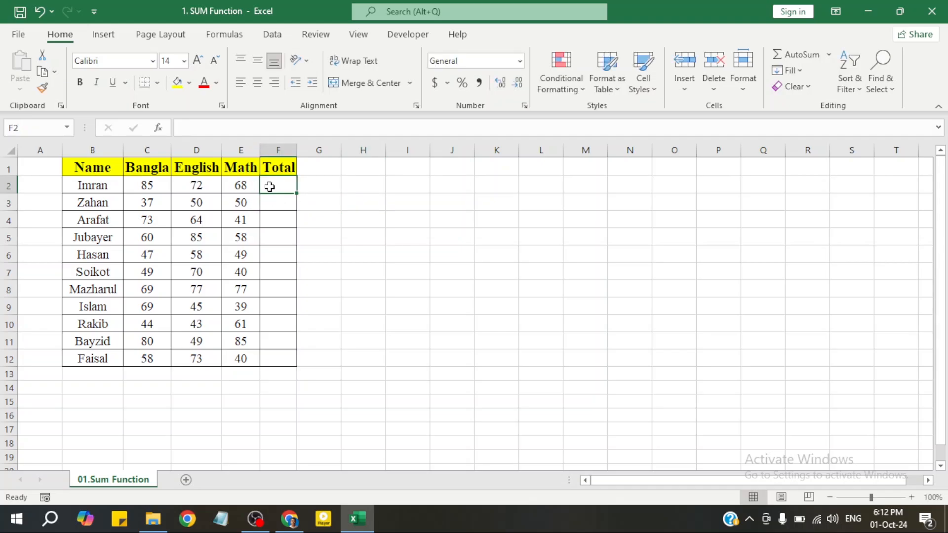
{"action": "left_click", "coordinate": [148, 186]}
{"action": "left_click", "coordinate": [204, 185]}
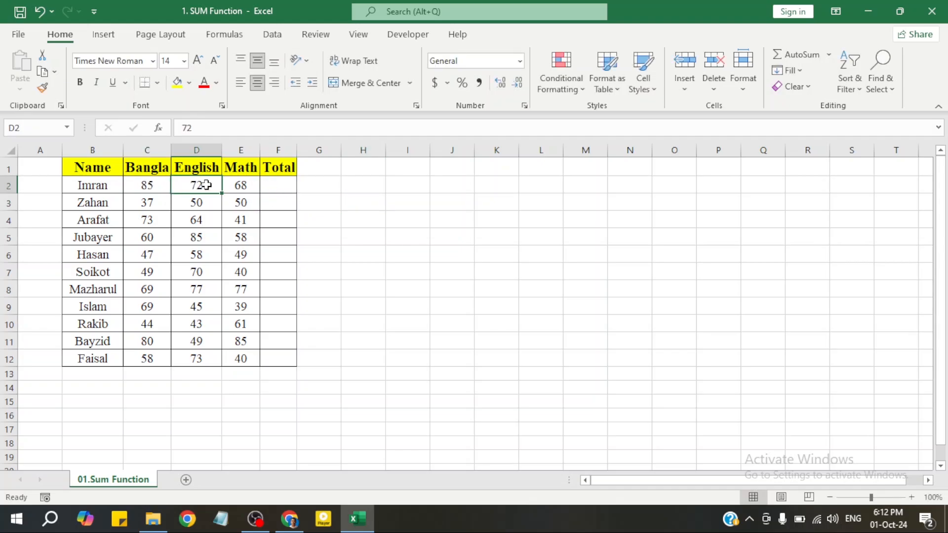
{"action": "left_click", "coordinate": [240, 186]}
Start a formula in the first Total cell, F2, and insert the SUM function from the suggested functions
{"action": "left_click", "coordinate": [270, 188]}
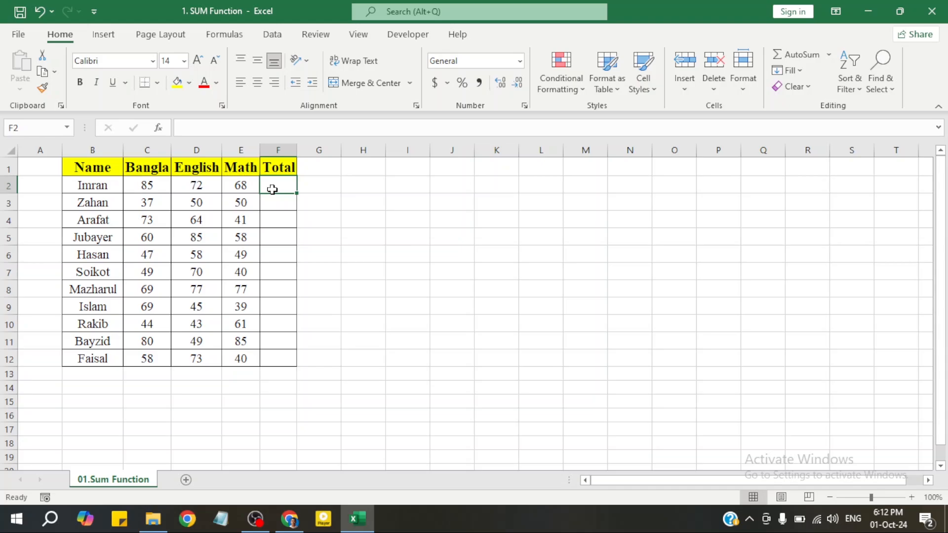
{"action": "type", "text": "="}
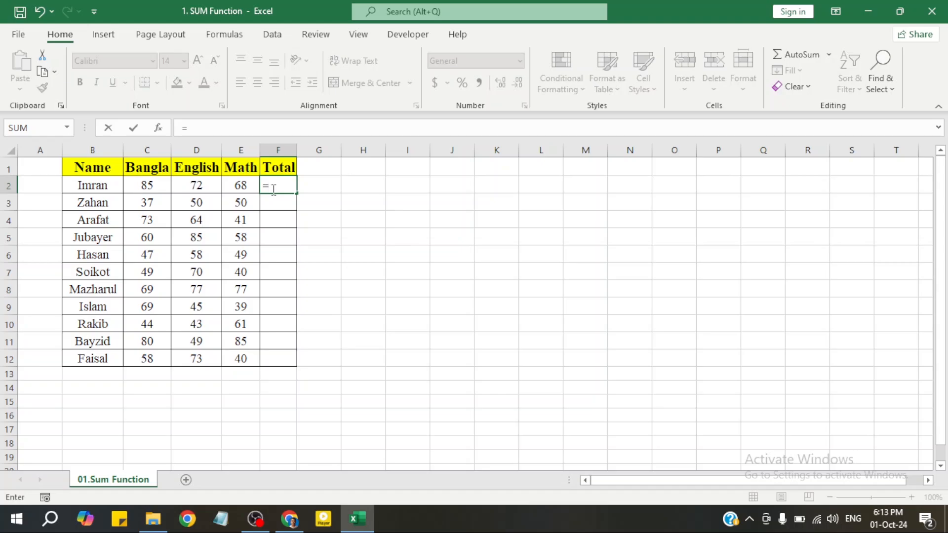
{"action": "type", "text": "s"}
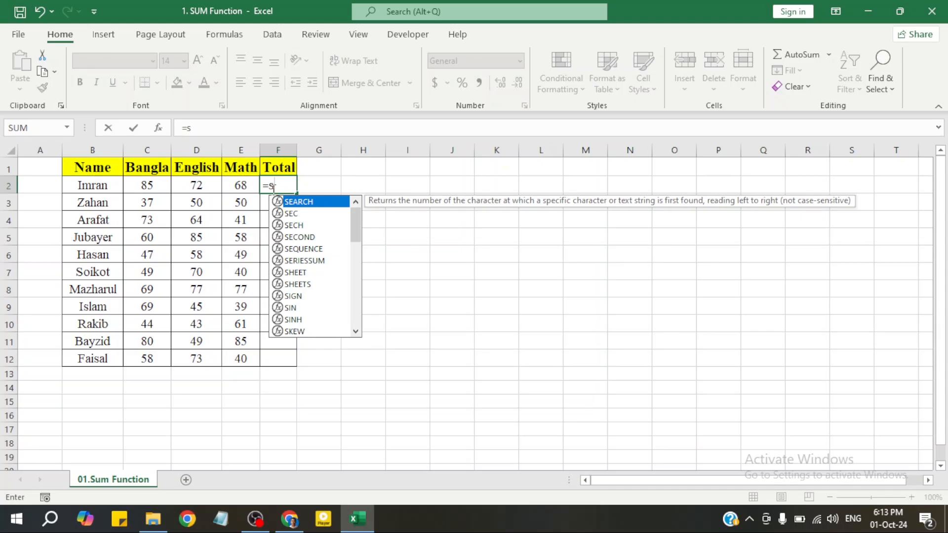
{"action": "type", "text": "u"}
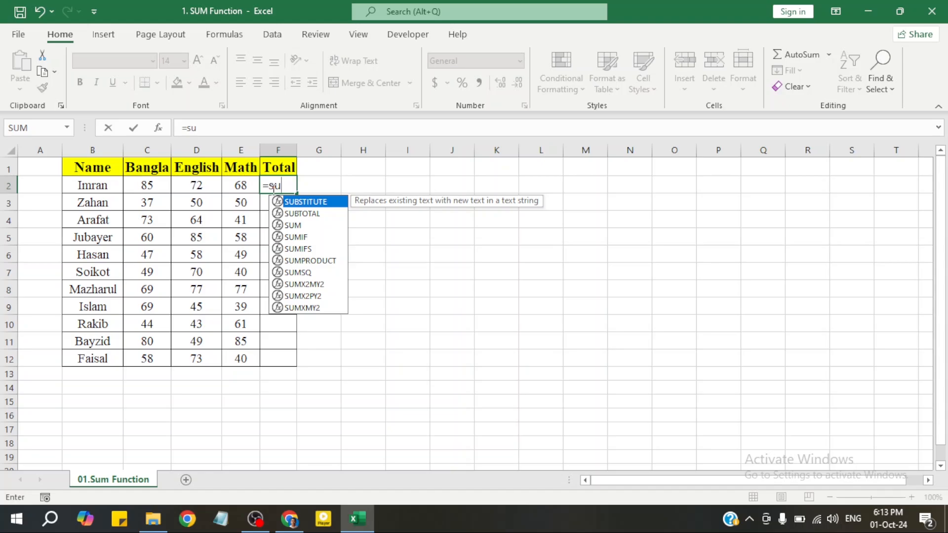
{"action": "key", "text": "Down"}
{"action": "key", "text": "Down"}
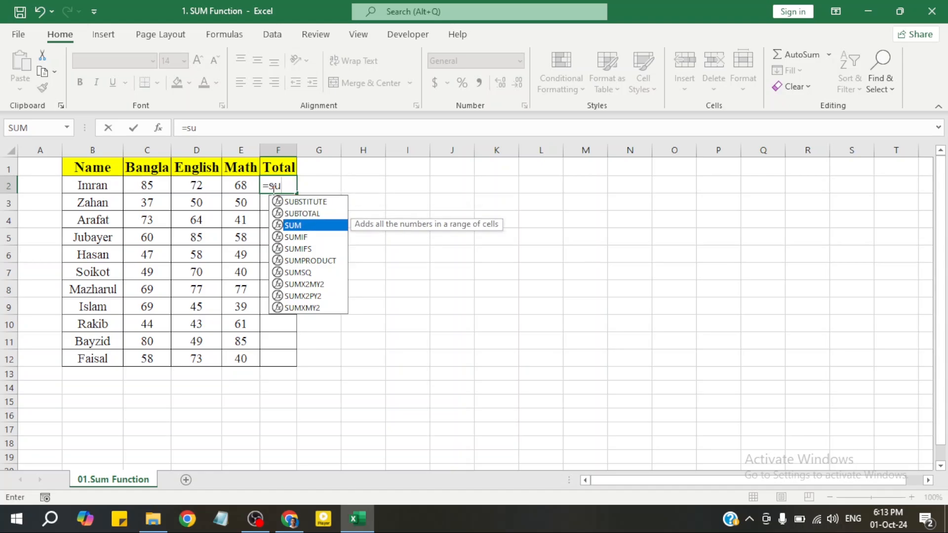
{"action": "key", "text": "Up"}
{"action": "key", "text": "Up"}
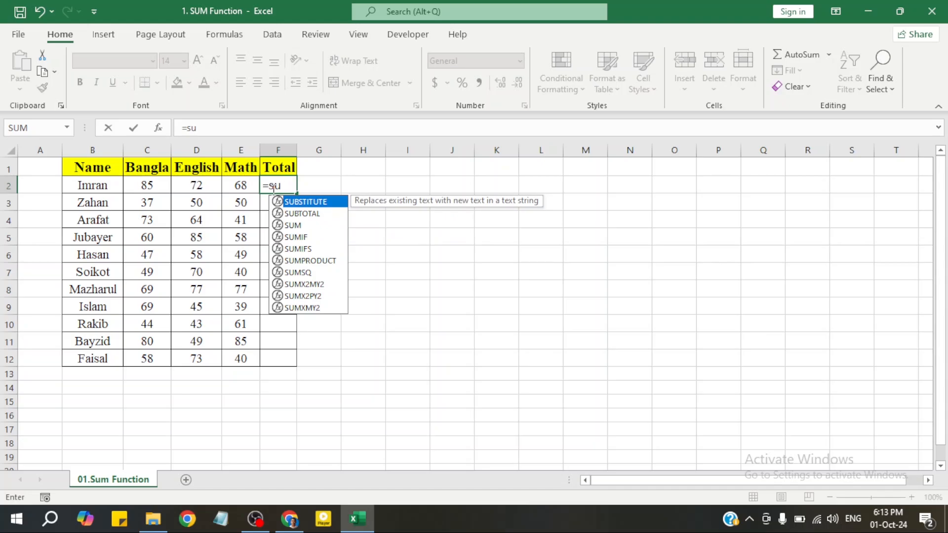
{"action": "type", "text": "m"}
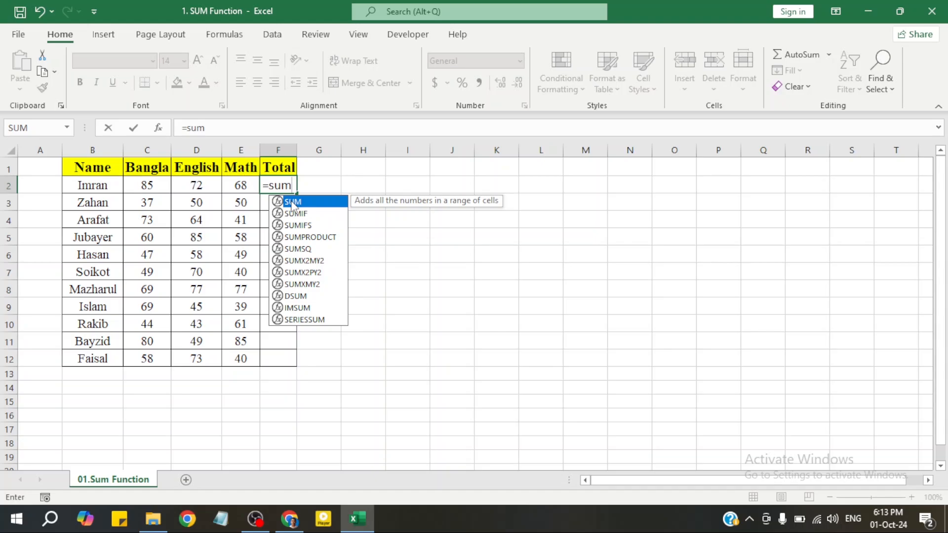
{"action": "double_click", "coordinate": [292, 203]}
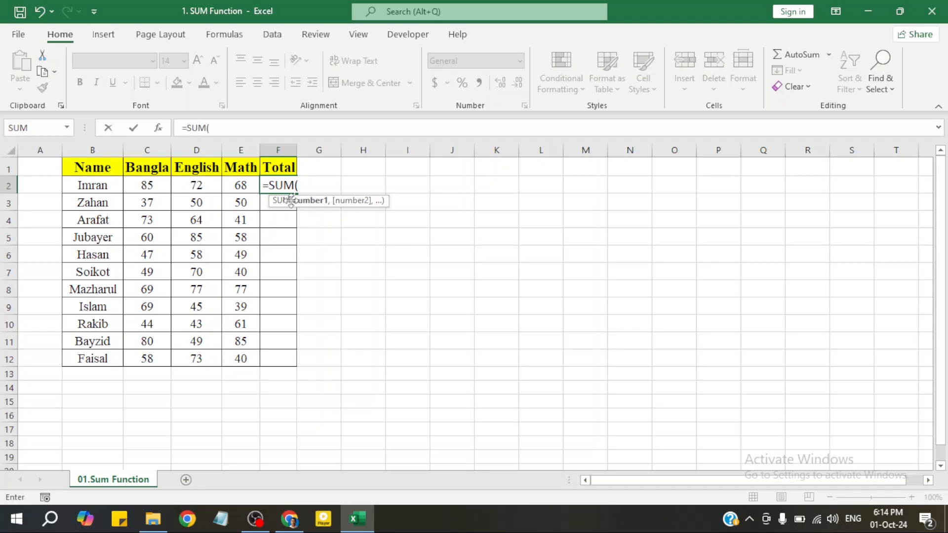
{"action": "key", "text": "BackSpace"}
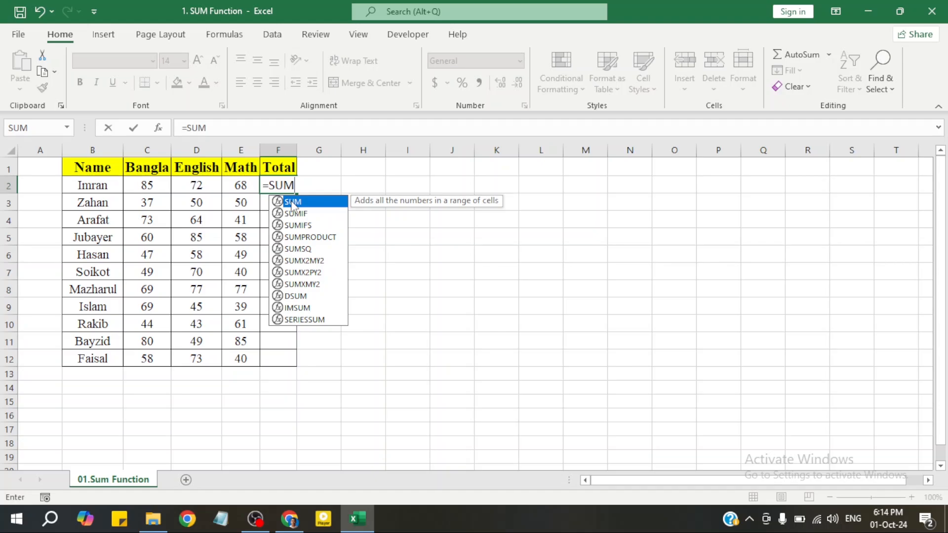
{"action": "double_click", "coordinate": [292, 203]}
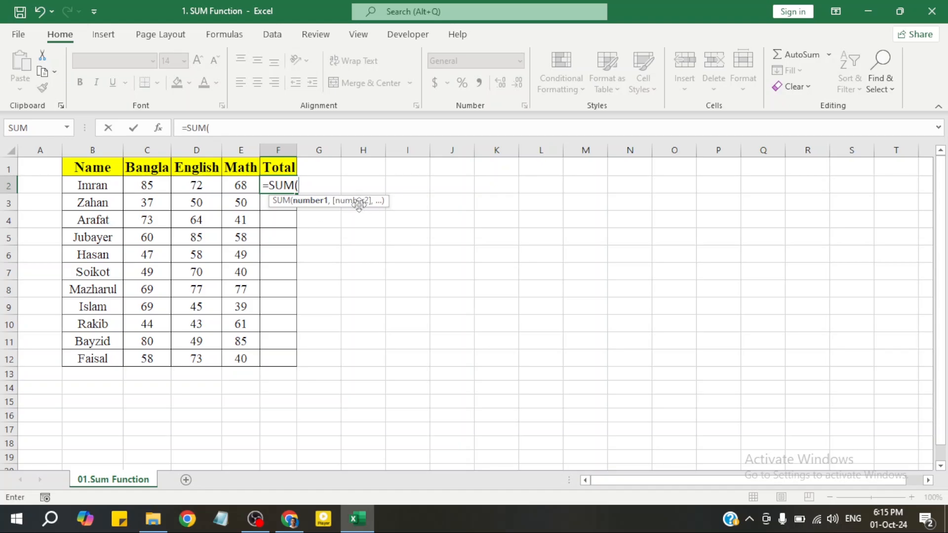
Complete the SUM formula in F2 with the separate cell references C2, D2 and E2 as its arguments
{"action": "left_click", "coordinate": [156, 187]}
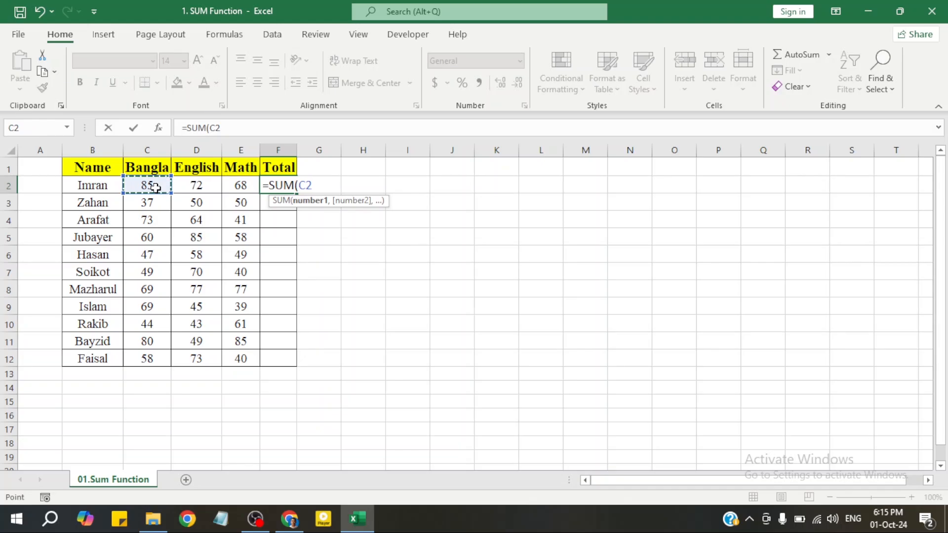
{"action": "type", "text": ","}
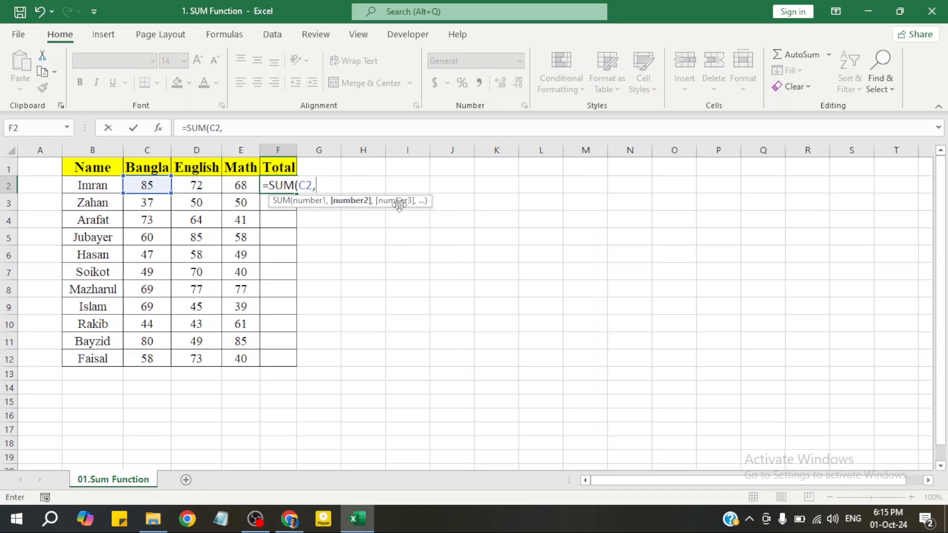
{"action": "left_click", "coordinate": [203, 187]}
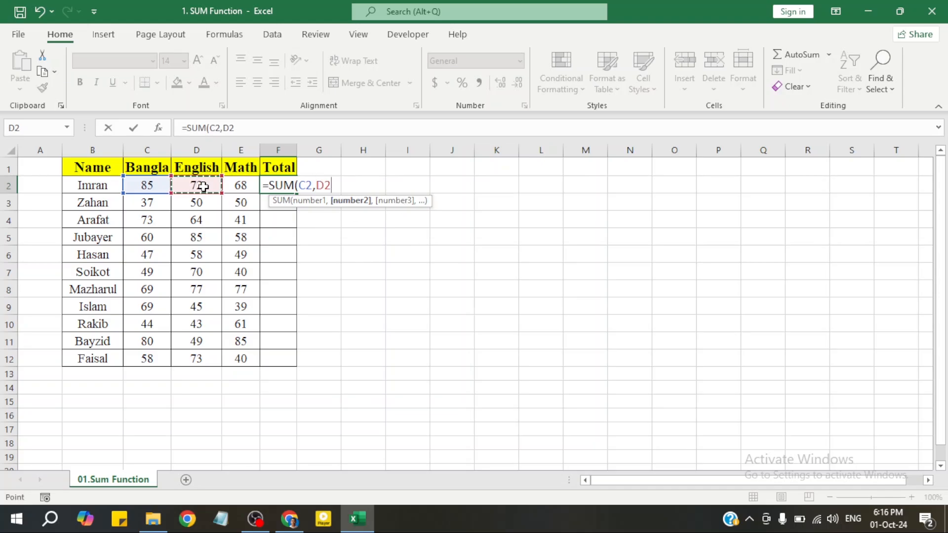
{"action": "type", "text": ","}
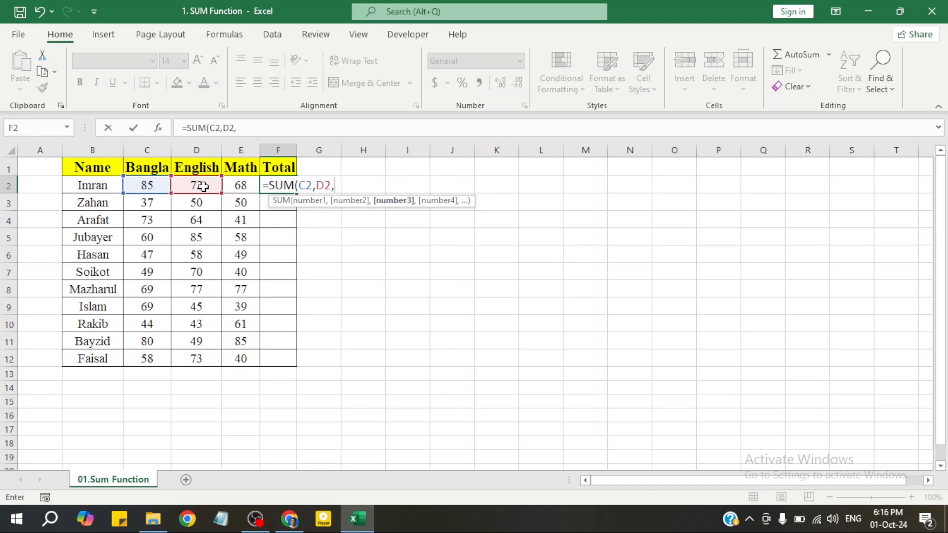
{"action": "left_click", "coordinate": [252, 183]}
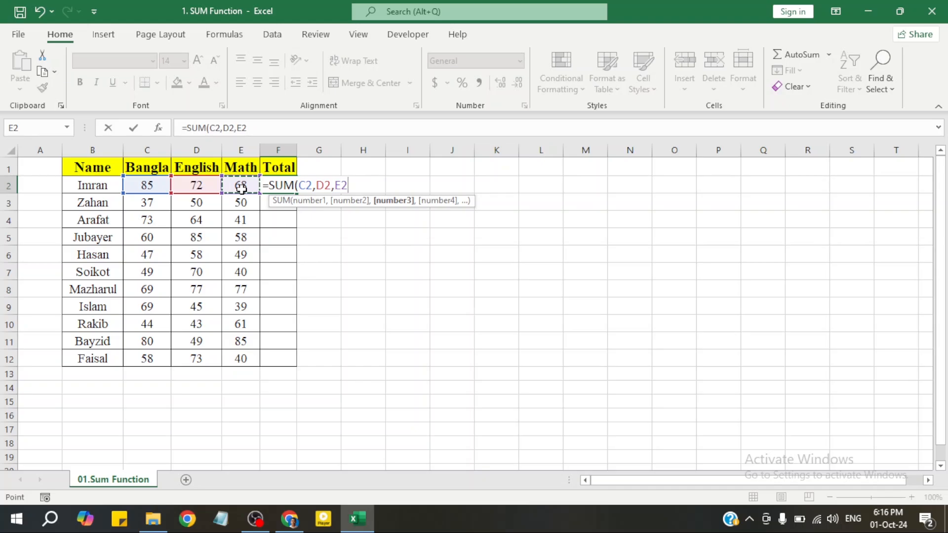
{"action": "type", "text": ")"}
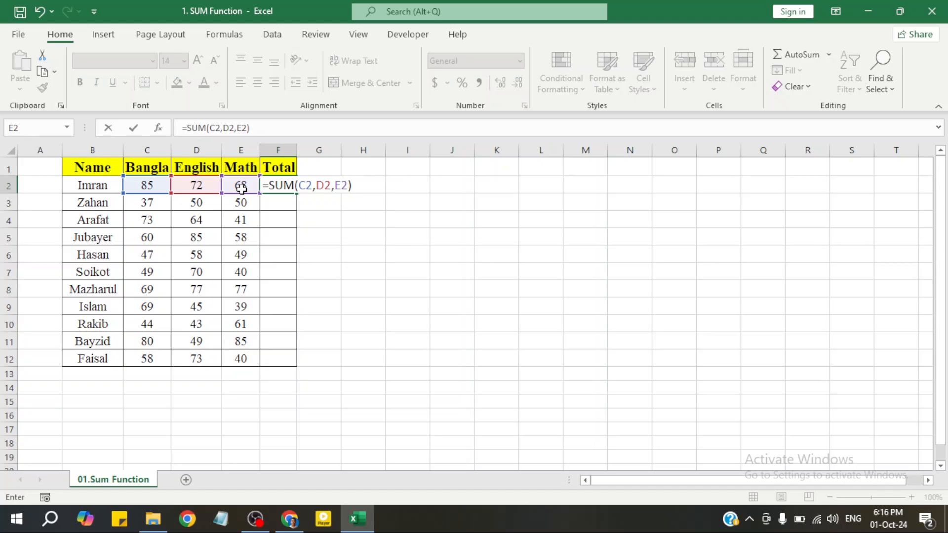
{"action": "key", "text": "Return"}
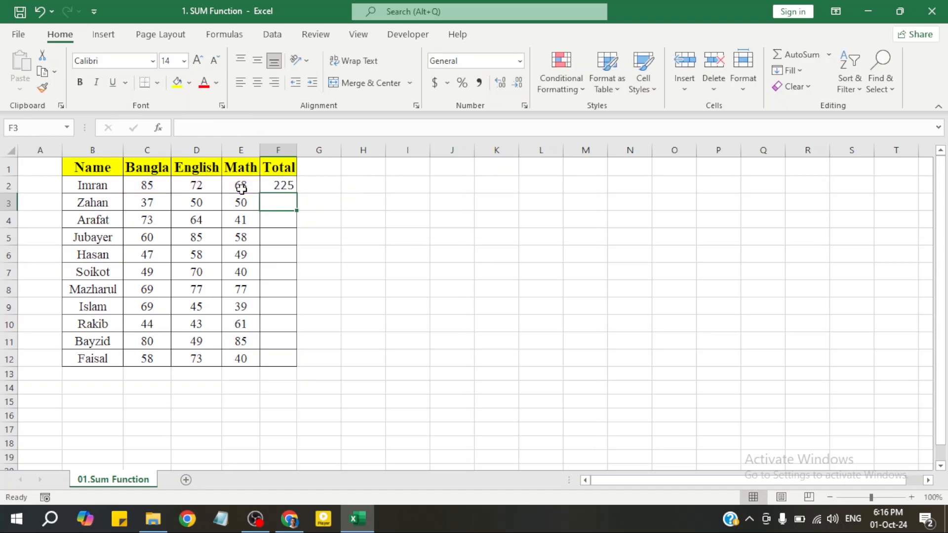
{"action": "left_click", "coordinate": [281, 185]}
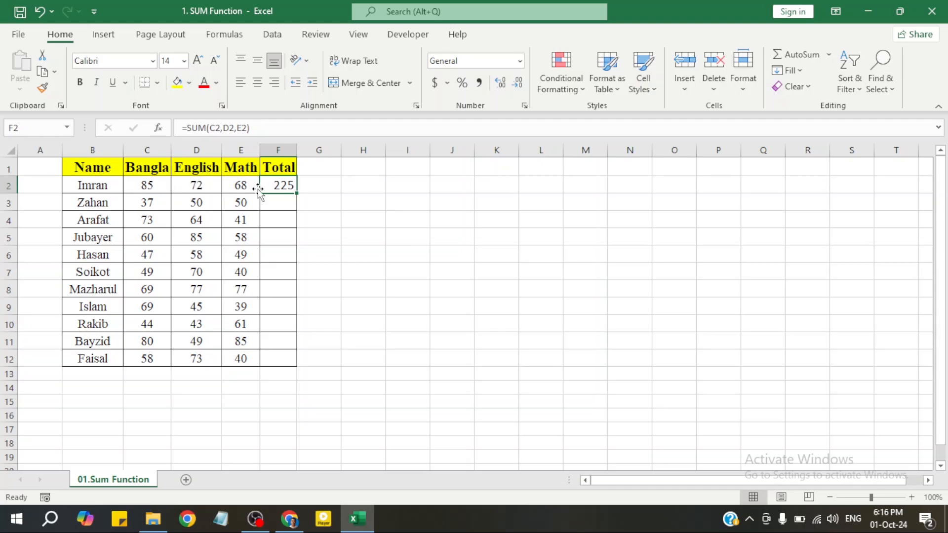
{"action": "left_click", "coordinate": [275, 202]}
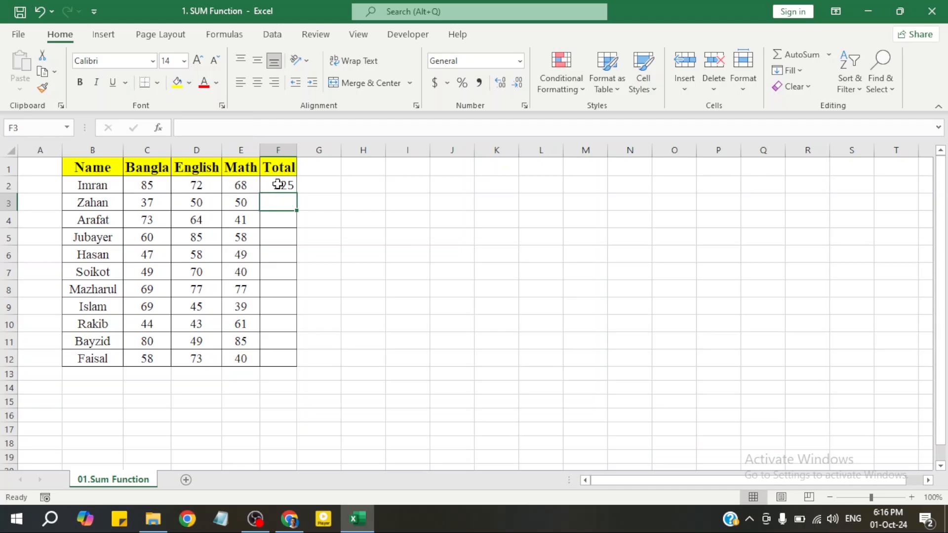
{"action": "left_click", "coordinate": [278, 185]}
{"action": "left_click", "coordinate": [279, 203]}
{"action": "left_click", "coordinate": [281, 187]}
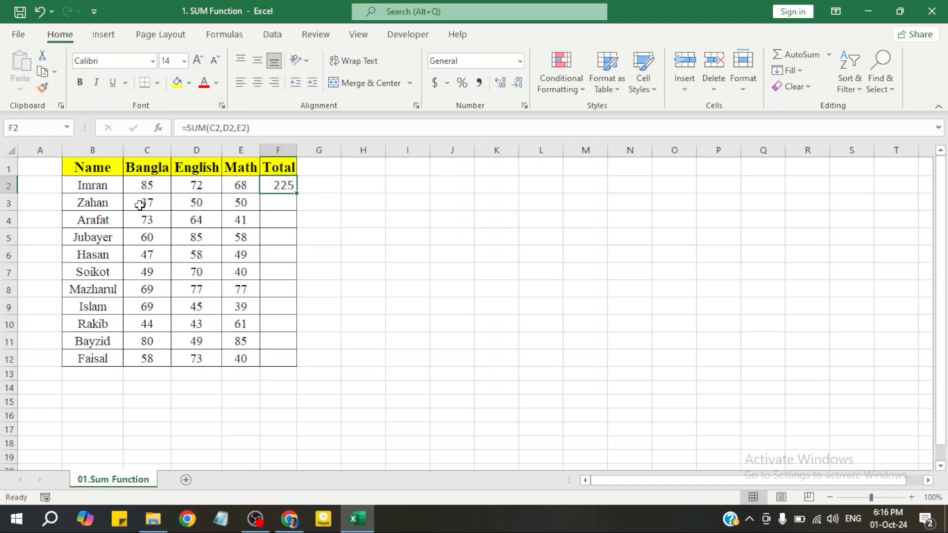
{"action": "left_click", "coordinate": [276, 206]}
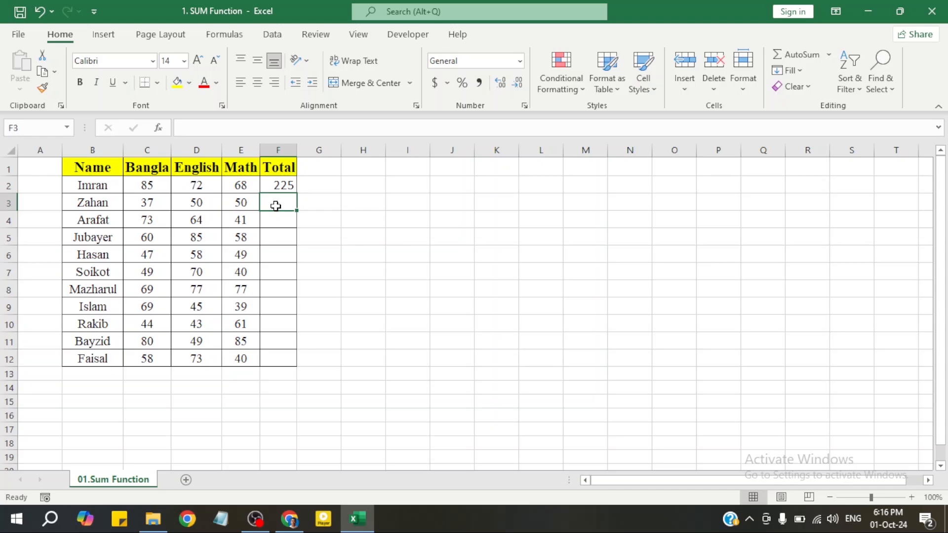
{"action": "left_click", "coordinate": [278, 186]}
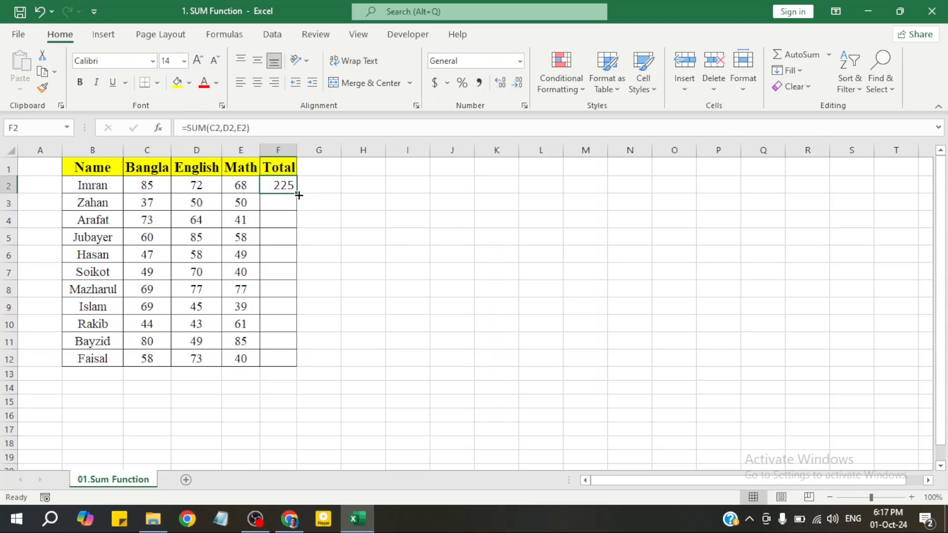
{"action": "left_click_drag", "start_coordinate": [298, 195], "coordinate": [298, 195]}
{"action": "left_click", "coordinate": [299, 233]}
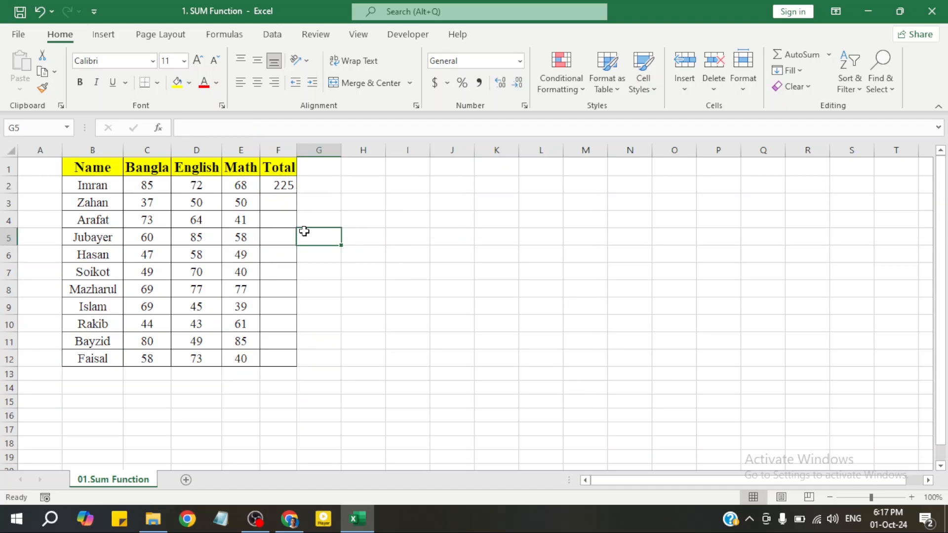
Fill the F2 formula down the Total column through F12 and inspect the copied formulas in F3 to F5
{"action": "left_click", "coordinate": [286, 186]}
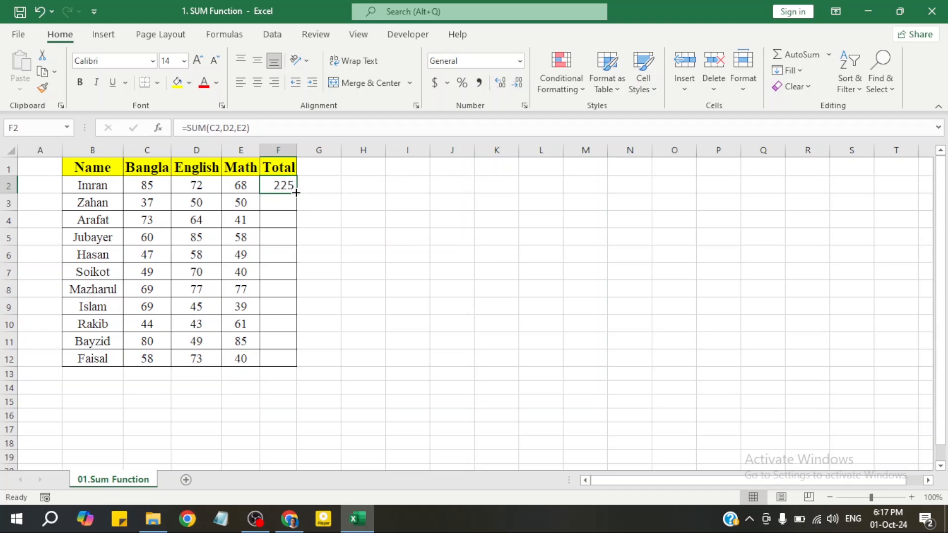
{"action": "left_click_drag", "start_coordinate": [296, 192], "coordinate": [310, 363]}
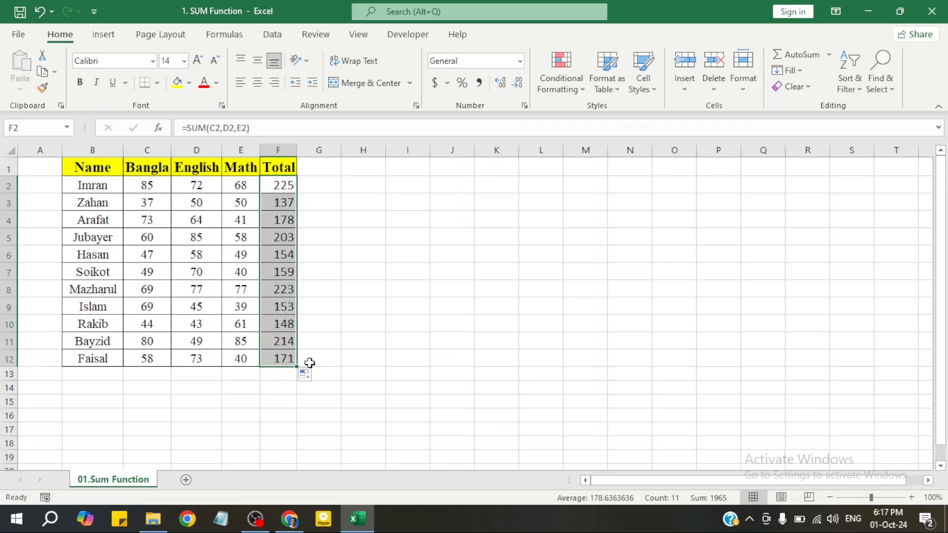
{"action": "left_click", "coordinate": [290, 204]}
{"action": "left_click", "coordinate": [286, 219]}
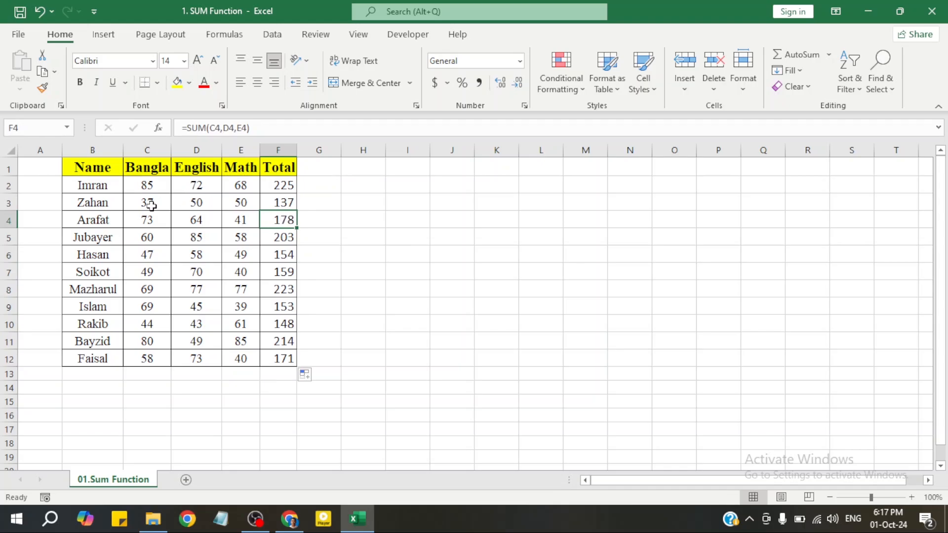
{"action": "left_click", "coordinate": [289, 236]}
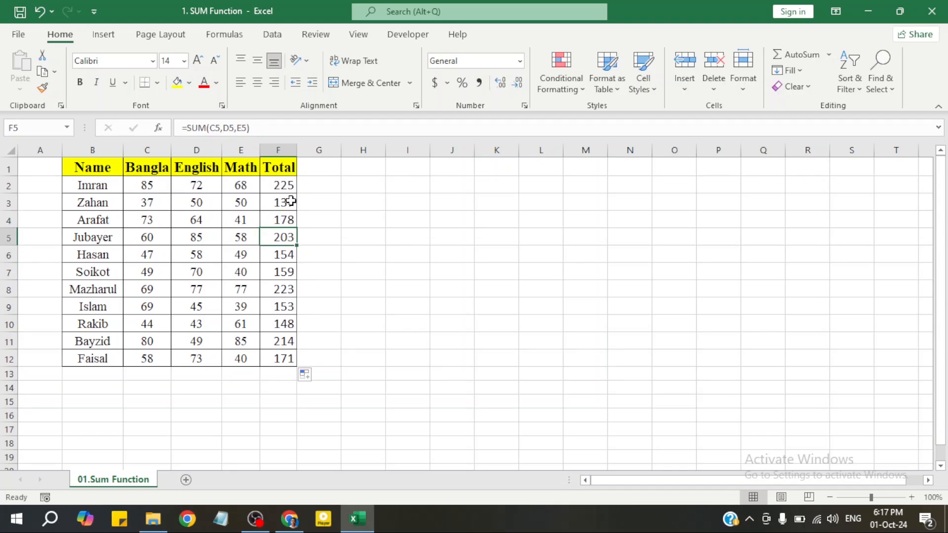
Clear all the totals in F2:F12
{"action": "left_click_drag", "start_coordinate": [288, 184], "coordinate": [284, 357]}
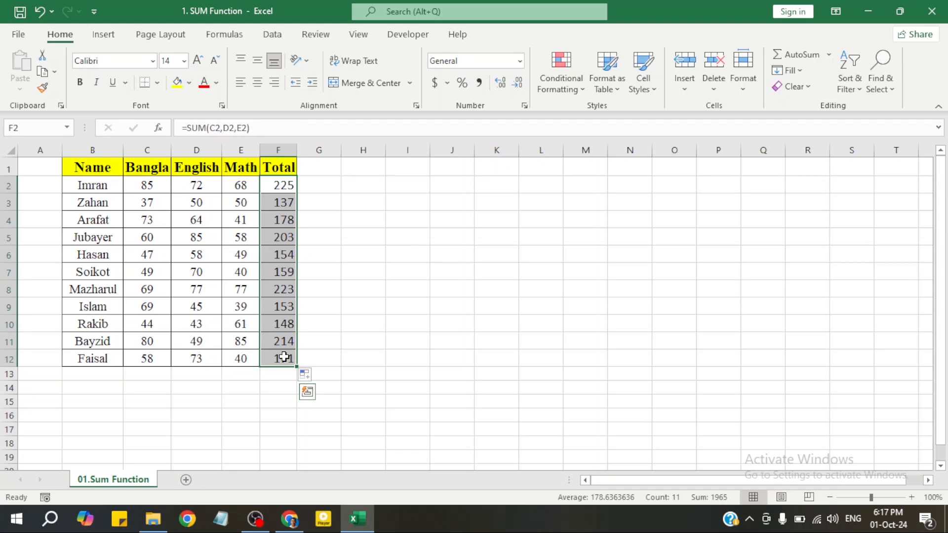
{"action": "key", "text": "Delete"}
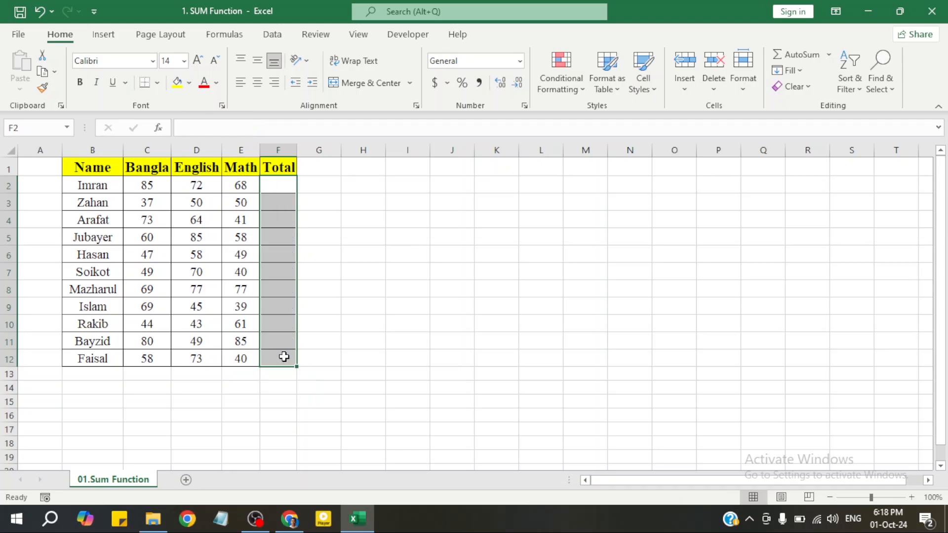
Start a SUM formula in F2 and extend its argument from C2 to the range C2:E2
{"action": "left_click", "coordinate": [279, 189]}
{"action": "type", "text": "="}
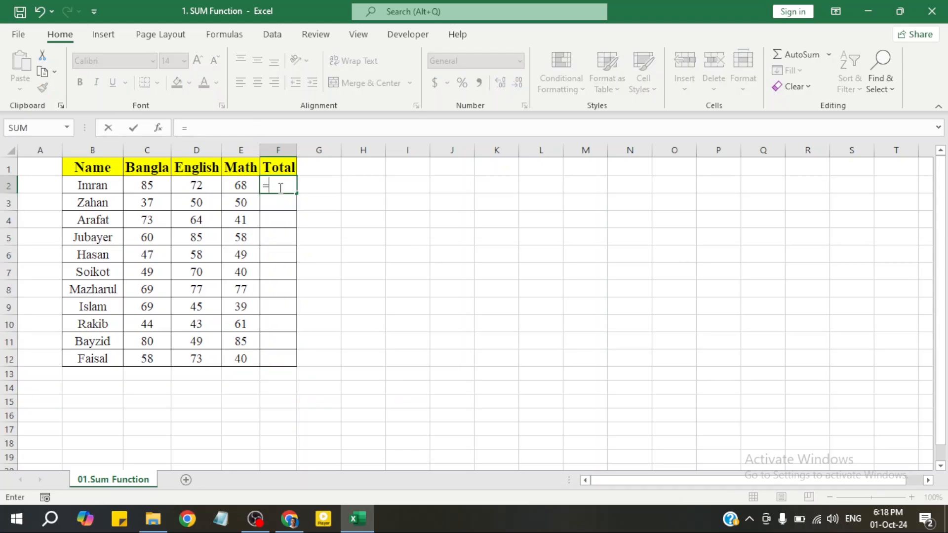
{"action": "type", "text": "sum"}
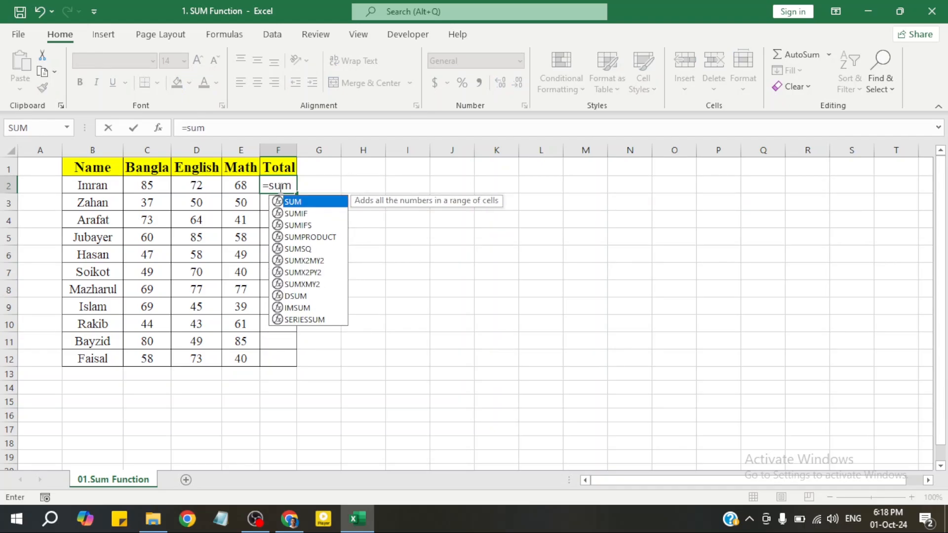
{"action": "key", "text": "Tab"}
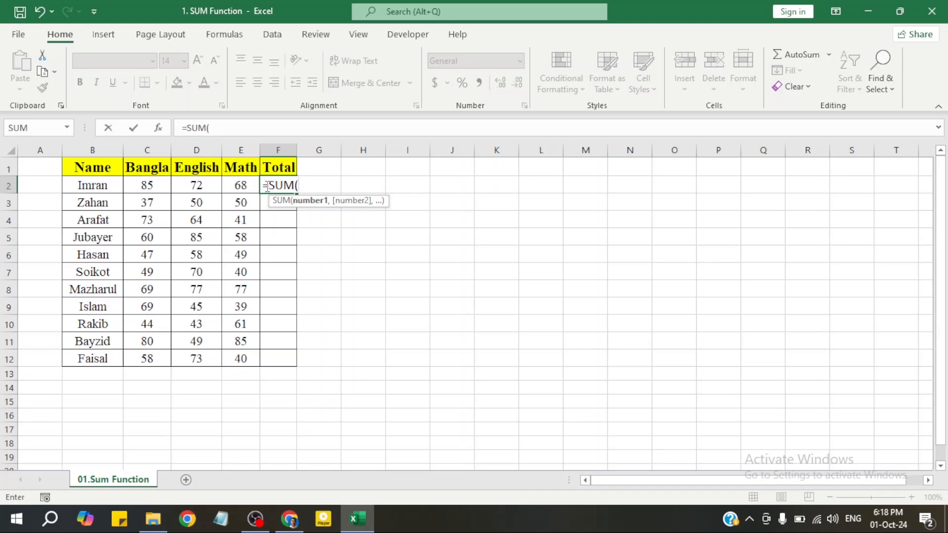
{"action": "left_click", "coordinate": [156, 186]}
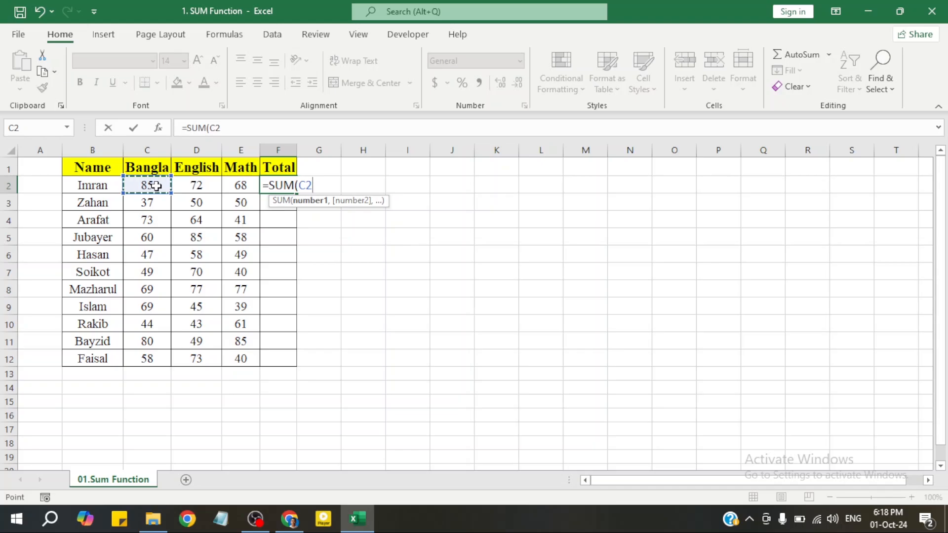
{"action": "key", "text": "F8"}
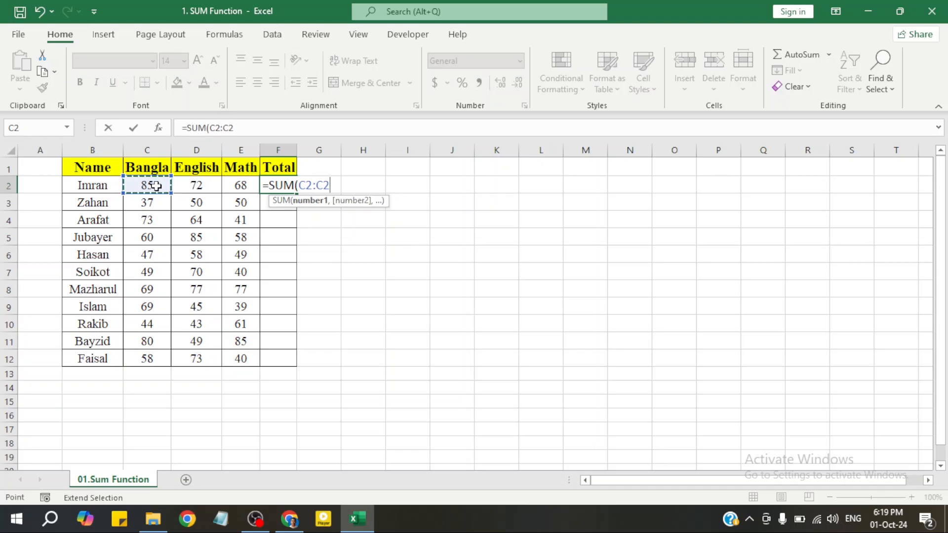
{"action": "left_click", "coordinate": [241, 187]}
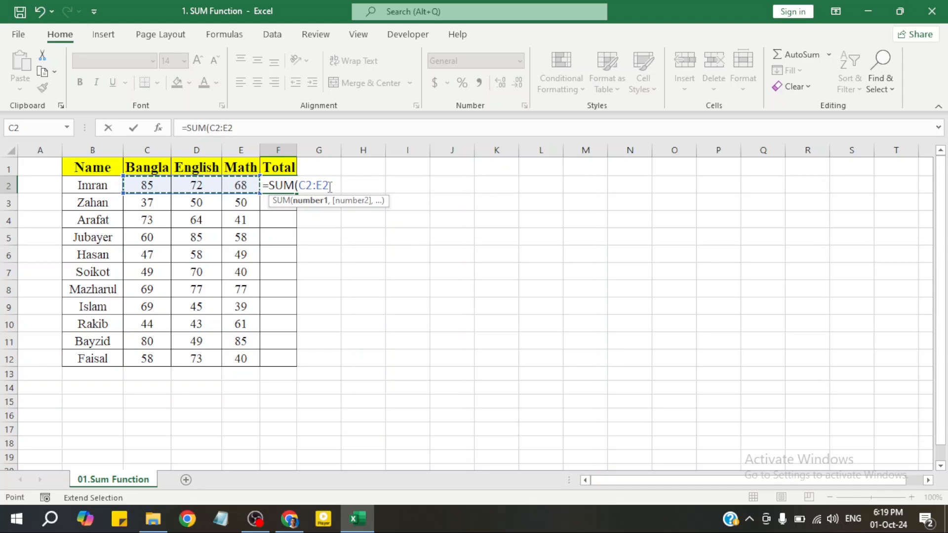
Remove the range's end reference, pick E2 again as the end cell, and complete =SUM(C2:E2) in F2
{"action": "key", "text": "BackSpace"}
{"action": "key", "text": "BackSpace"}
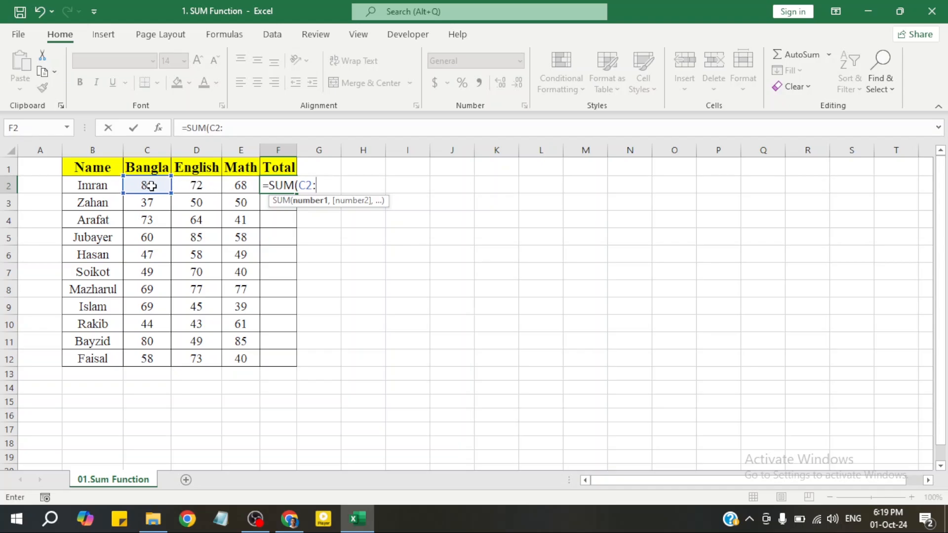
{"action": "left_click", "coordinate": [246, 184]}
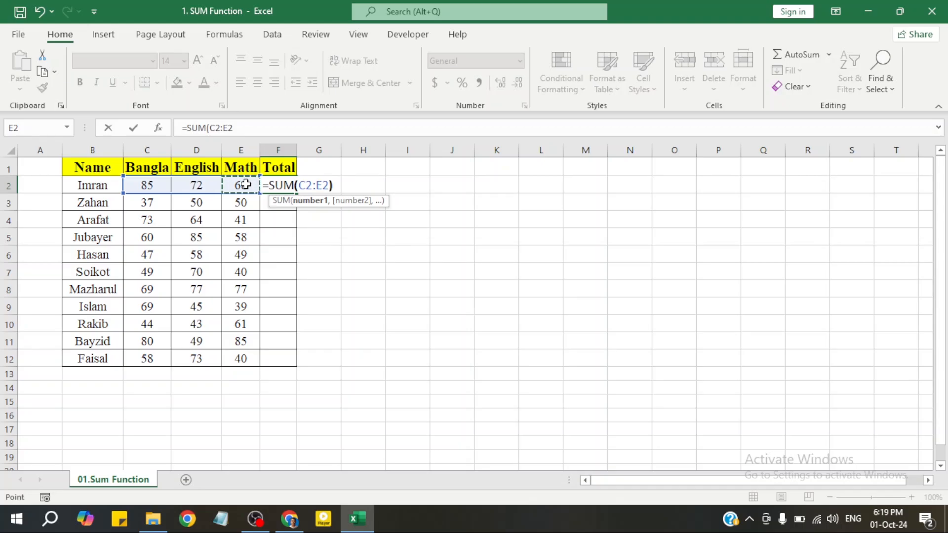
{"action": "type", "text": ")"}
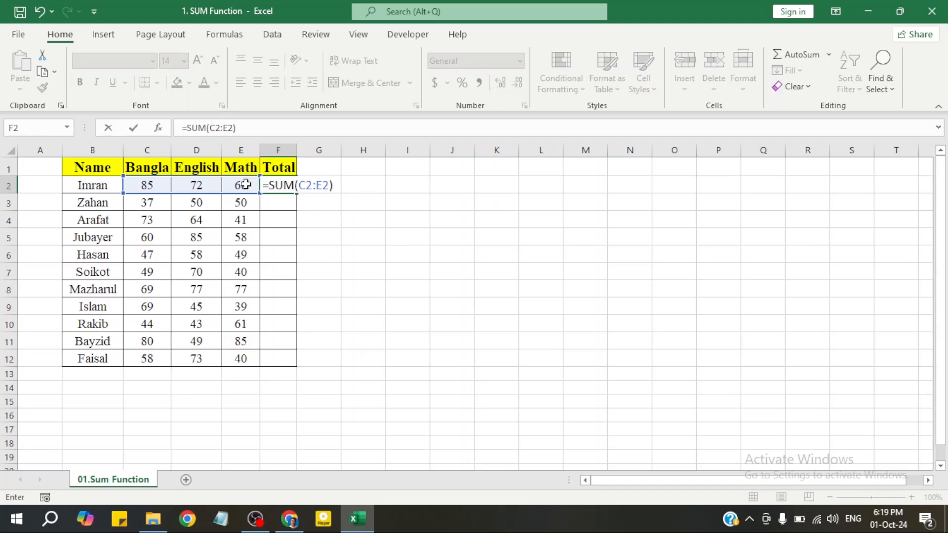
{"action": "key", "text": "Return"}
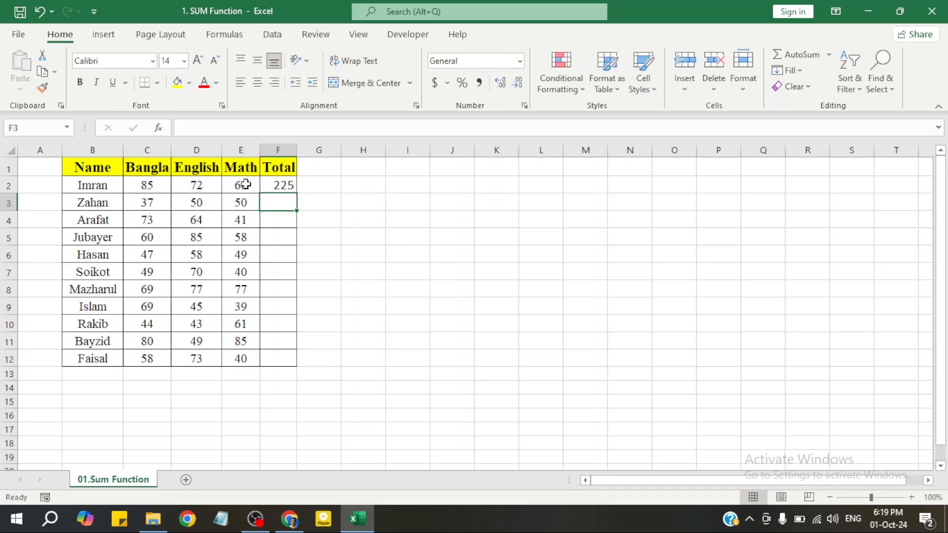
Fill the range-based SUM formula from F2 down the Total column through F12
{"action": "left_click", "coordinate": [285, 184]}
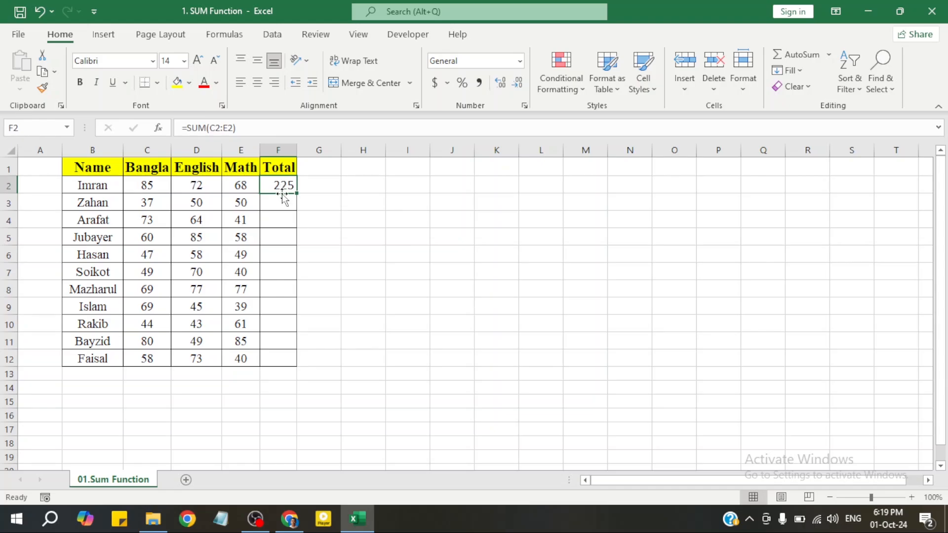
{"action": "left_click_drag", "start_coordinate": [279, 207], "coordinate": [276, 339]}
{"action": "left_click", "coordinate": [280, 241]}
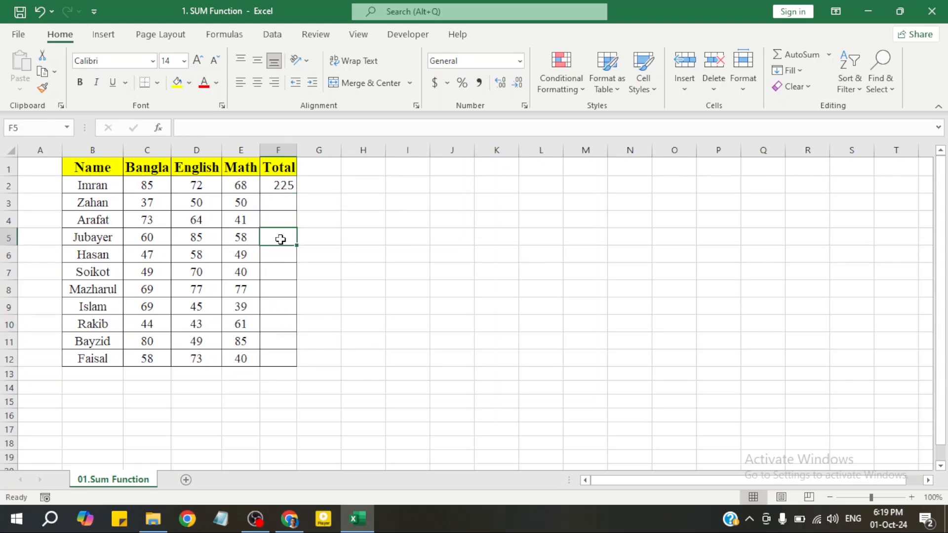
{"action": "left_click", "coordinate": [282, 186]}
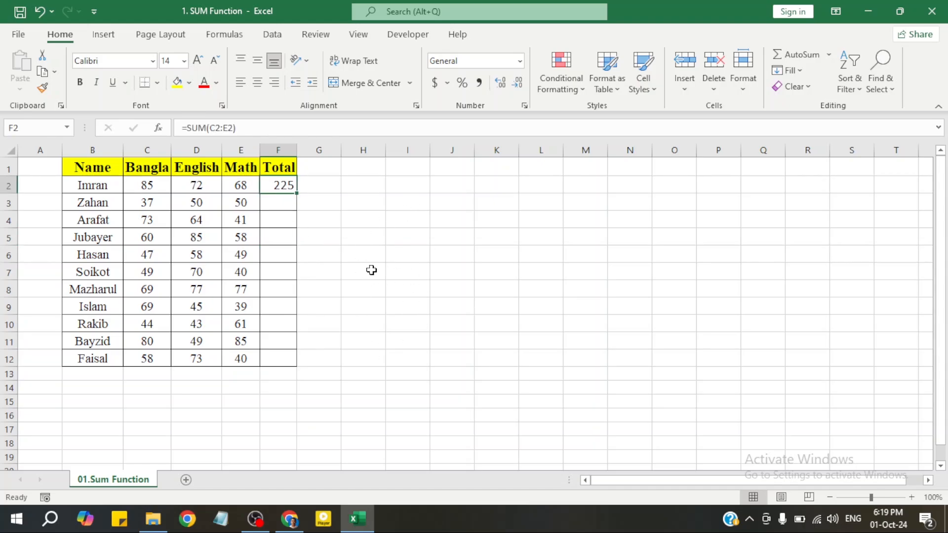
{"action": "left_click", "coordinate": [331, 221]}
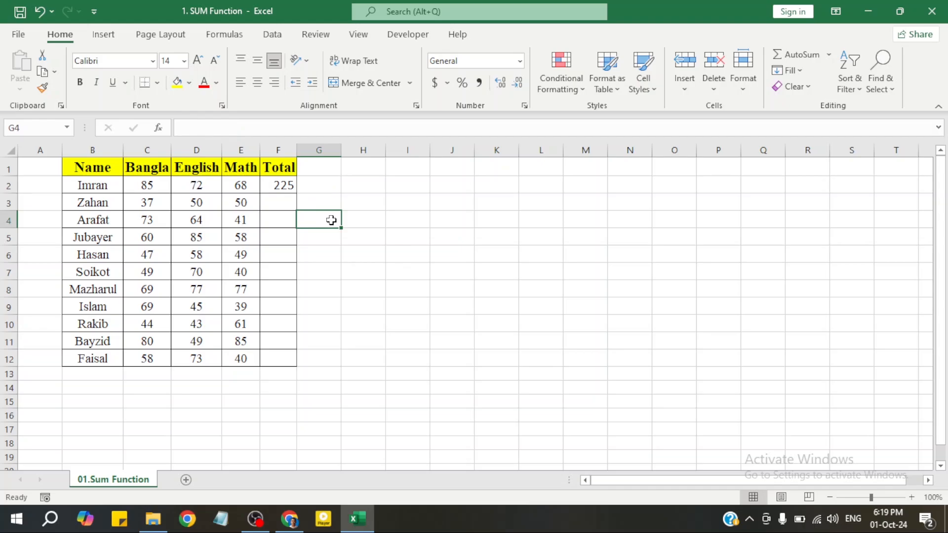
{"action": "left_click", "coordinate": [283, 186]}
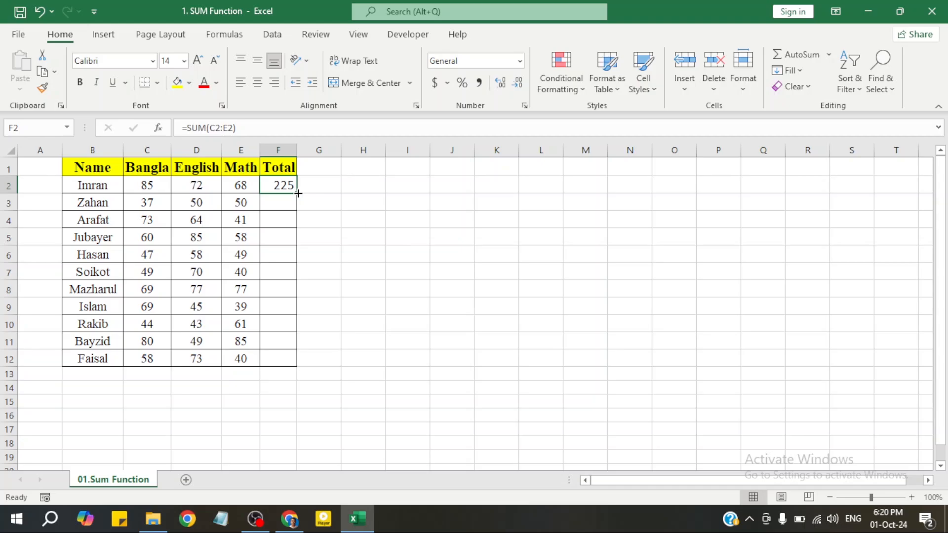
{"action": "left_click_drag", "start_coordinate": [298, 194], "coordinate": [299, 193]}
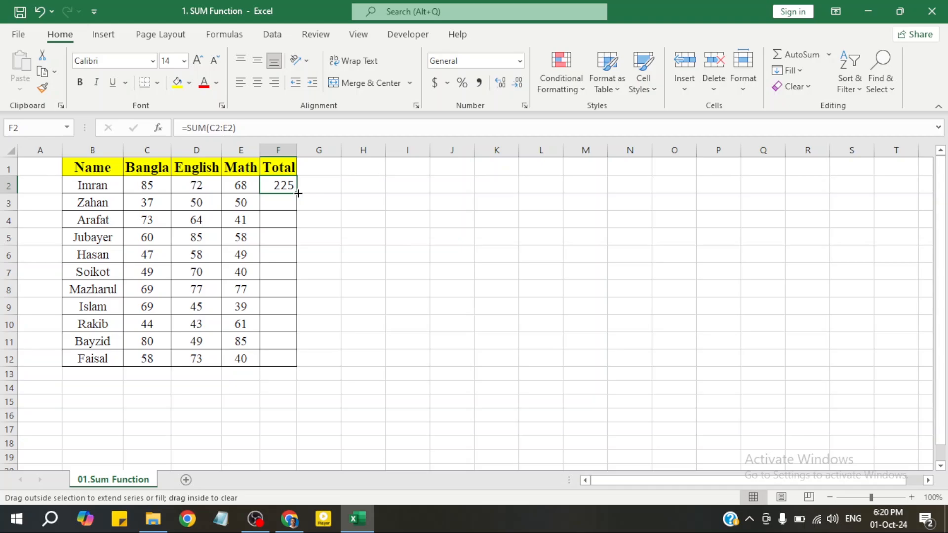
{"action": "left_click_drag", "start_coordinate": [298, 194], "coordinate": [294, 367]}
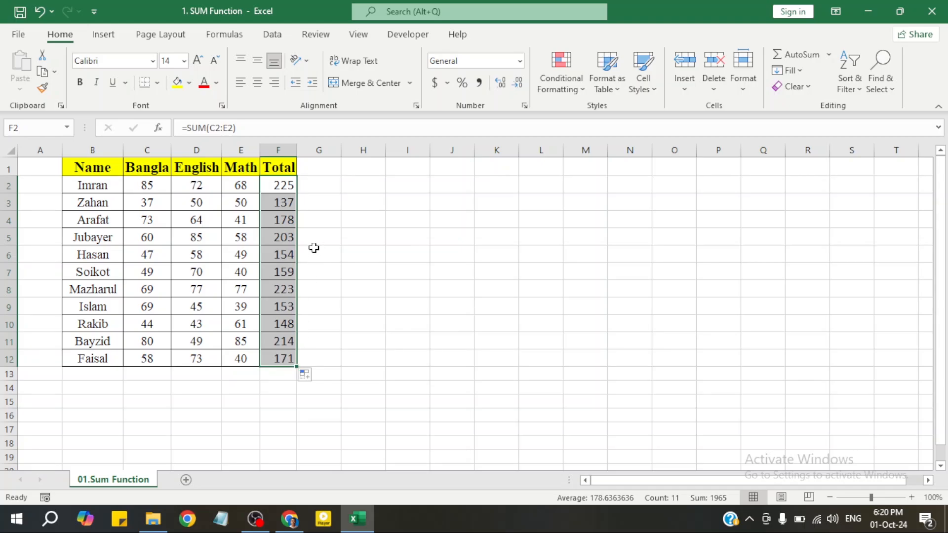
Clear all the totals in F2:F12
{"action": "left_click", "coordinate": [310, 215]}
{"action": "left_click_drag", "start_coordinate": [281, 187], "coordinate": [282, 360]}
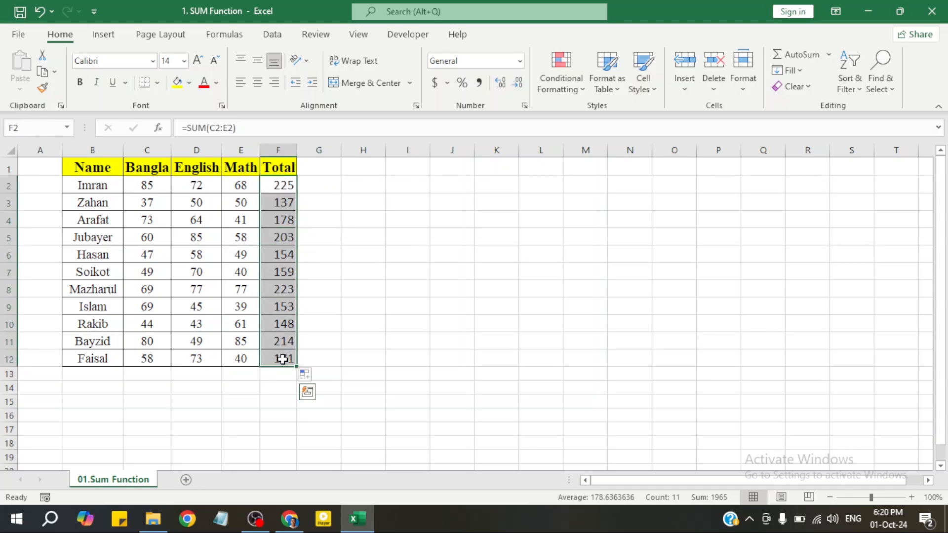
{"action": "key", "text": "Delete"}
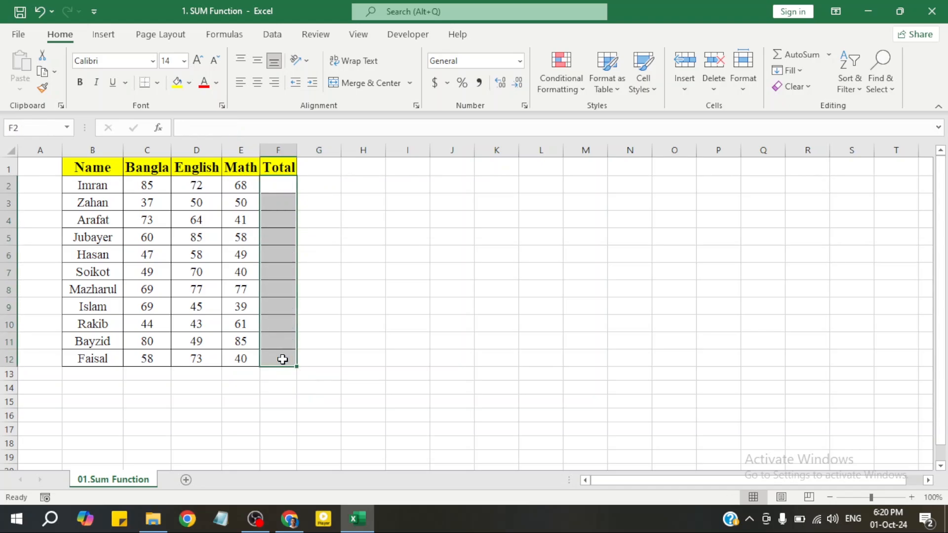
Select the first student's marks in C2:E2 and check their sum in the selection summary
{"action": "left_click", "coordinate": [274, 187]}
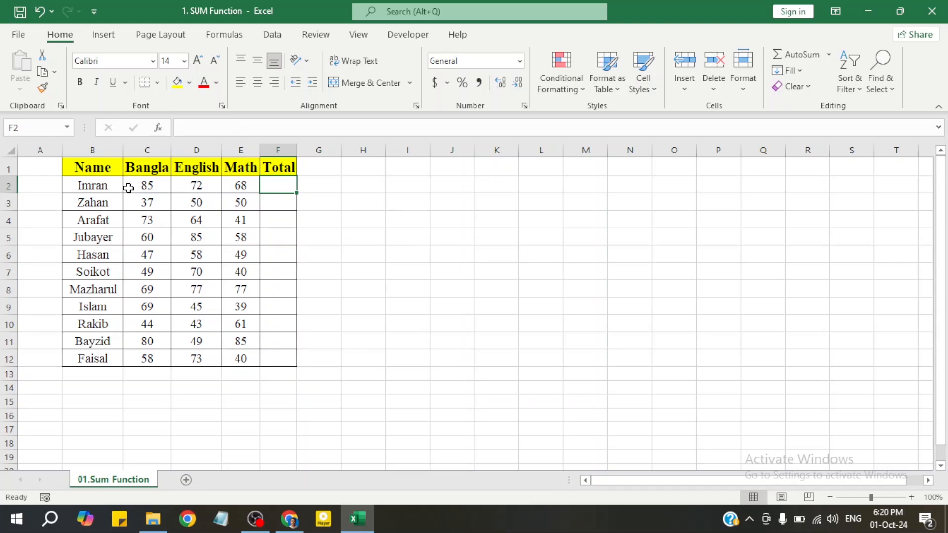
{"action": "left_click_drag", "start_coordinate": [131, 184], "coordinate": [237, 182]}
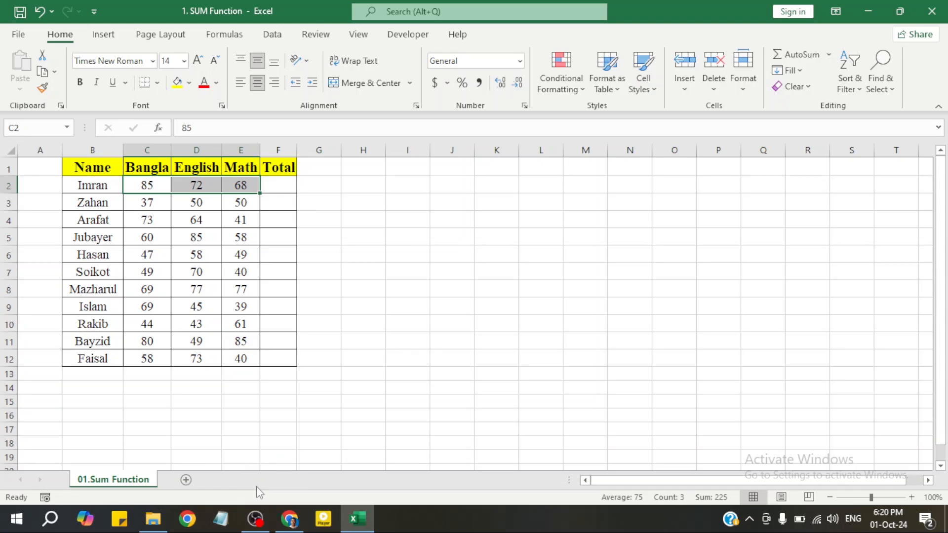
{"action": "left_click", "coordinate": [706, 501]}
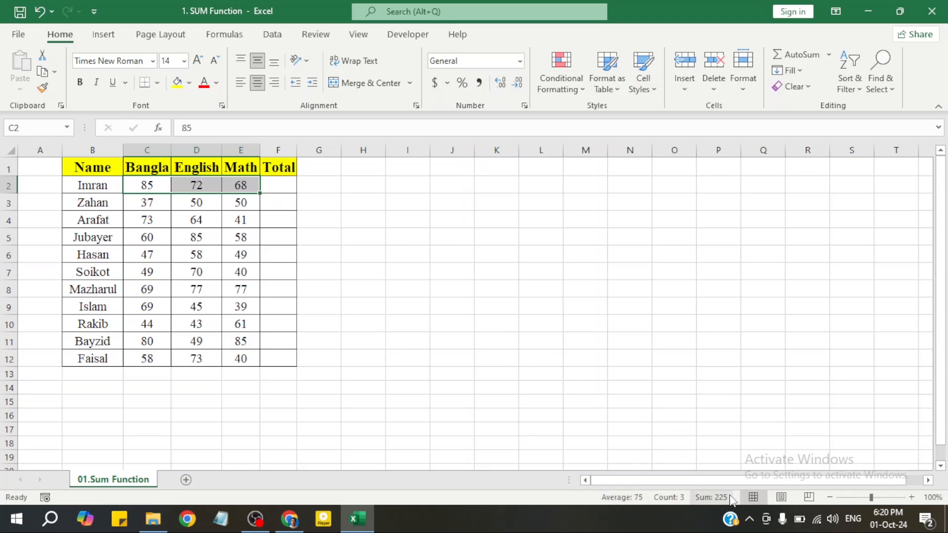
{"action": "left_click", "coordinate": [280, 185]}
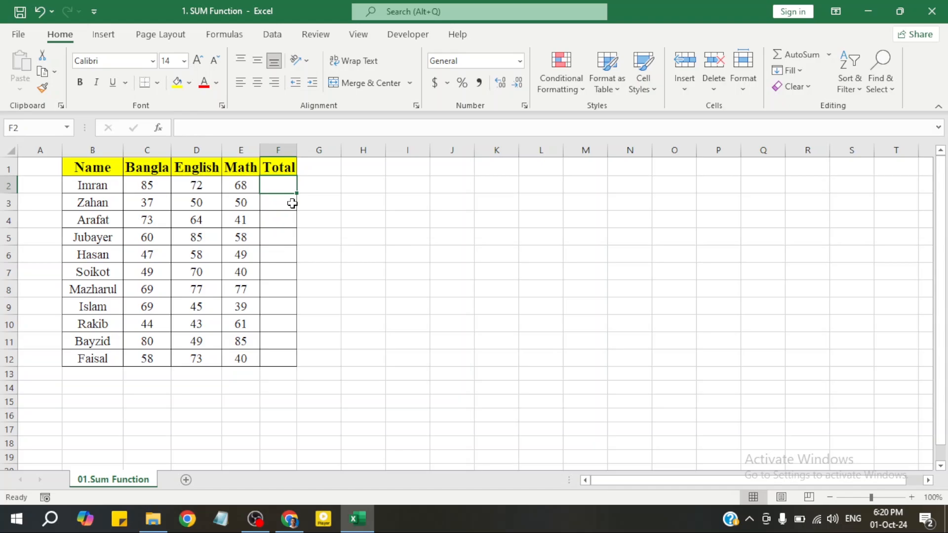
{"action": "left_click", "coordinate": [328, 221]}
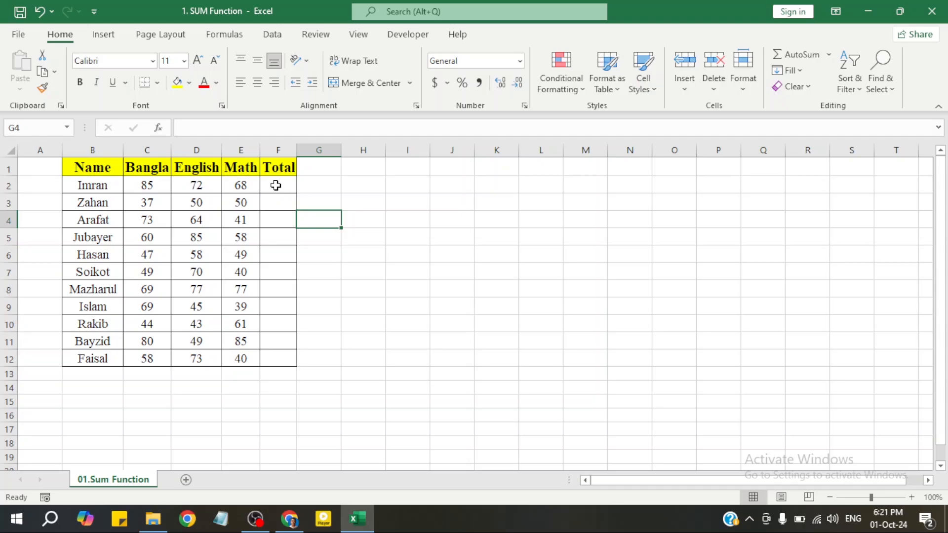
Total C2:E2 in F2 with AutoSum and fill the formula down the Total column through F12
{"action": "left_click", "coordinate": [276, 185]}
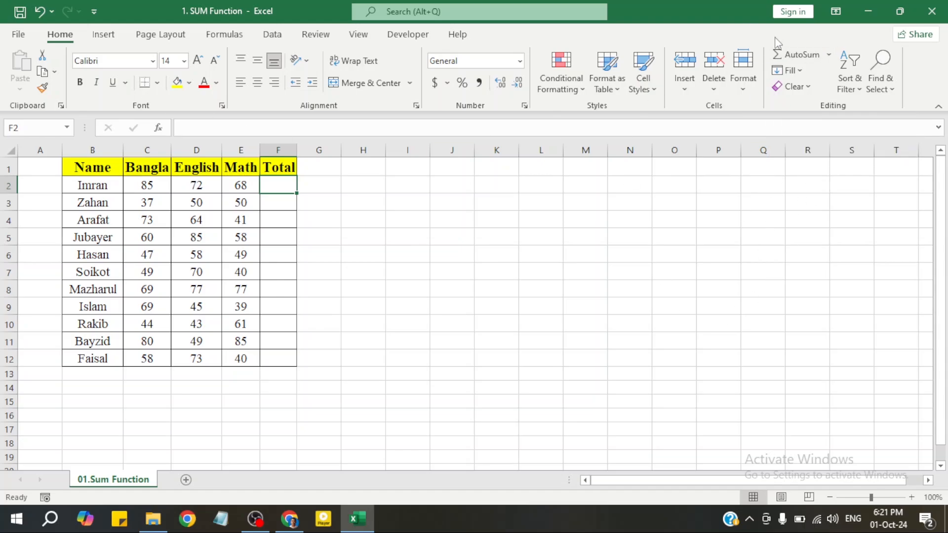
{"action": "left_click", "coordinate": [801, 58]}
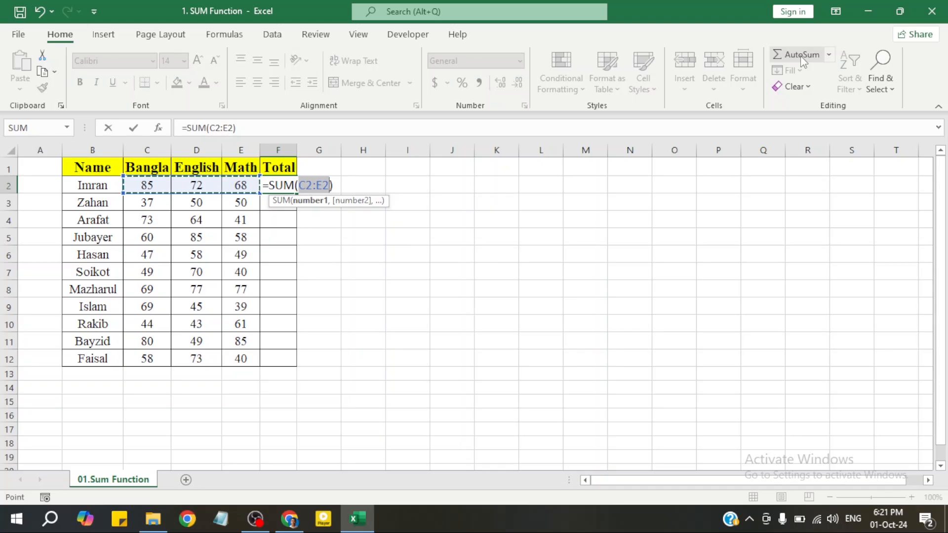
{"action": "key", "text": "Return"}
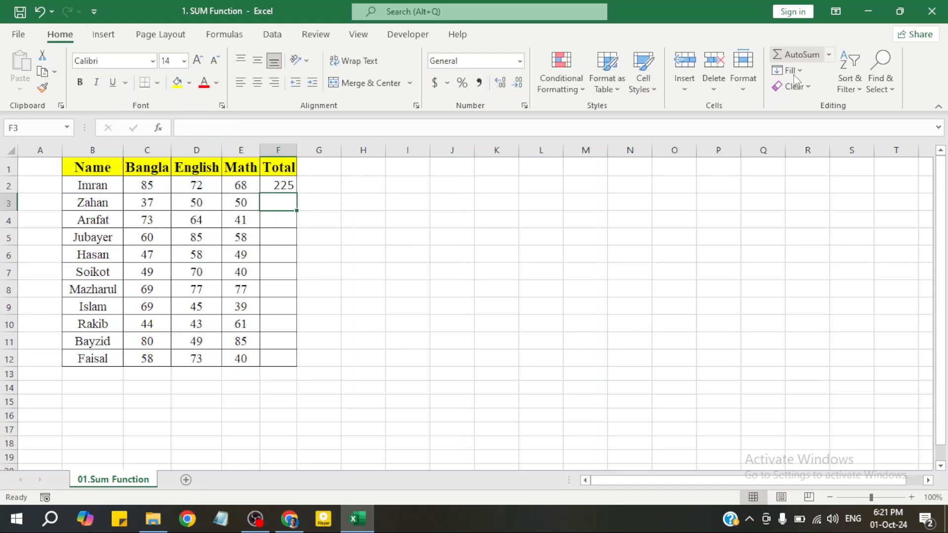
{"action": "left_click", "coordinate": [294, 186]}
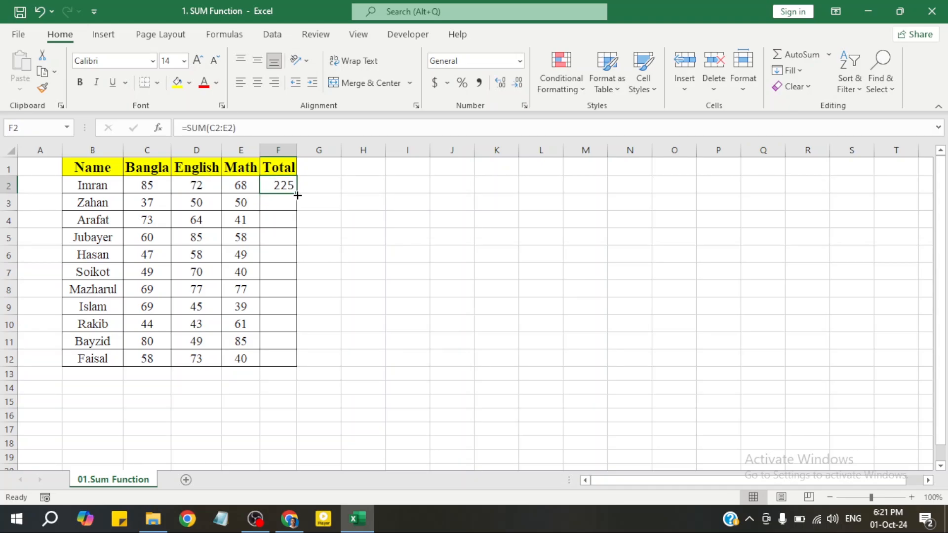
{"action": "left_click_drag", "start_coordinate": [298, 192], "coordinate": [298, 367]}
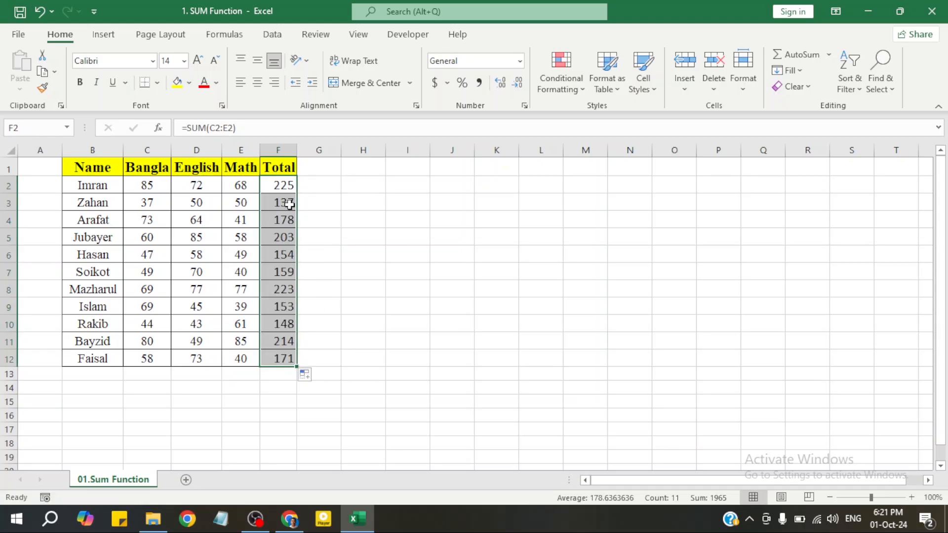
Clear the Total column again from F2 through F13
{"action": "left_click", "coordinate": [290, 204]}
{"action": "left_click_drag", "start_coordinate": [287, 186], "coordinate": [285, 368]}
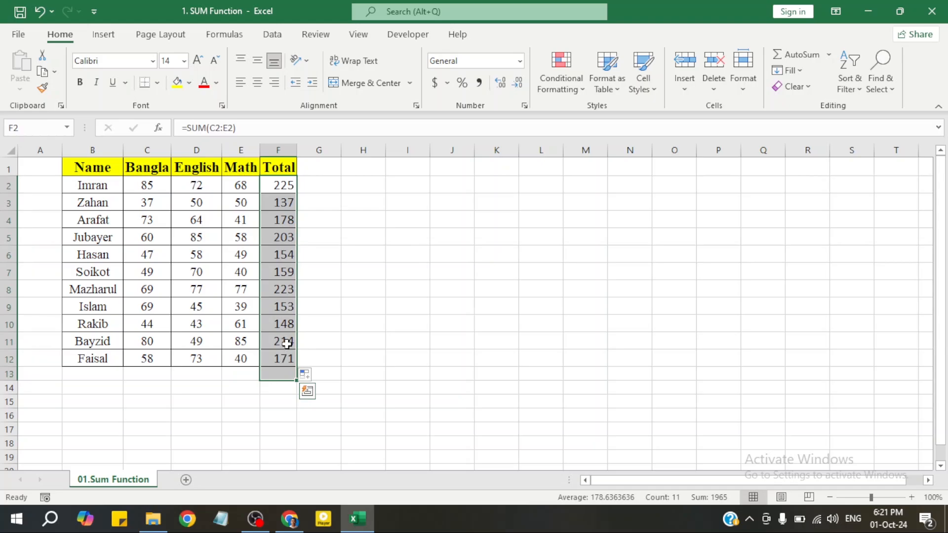
{"action": "key", "text": "Delete"}
{"action": "left_click", "coordinate": [287, 257]}
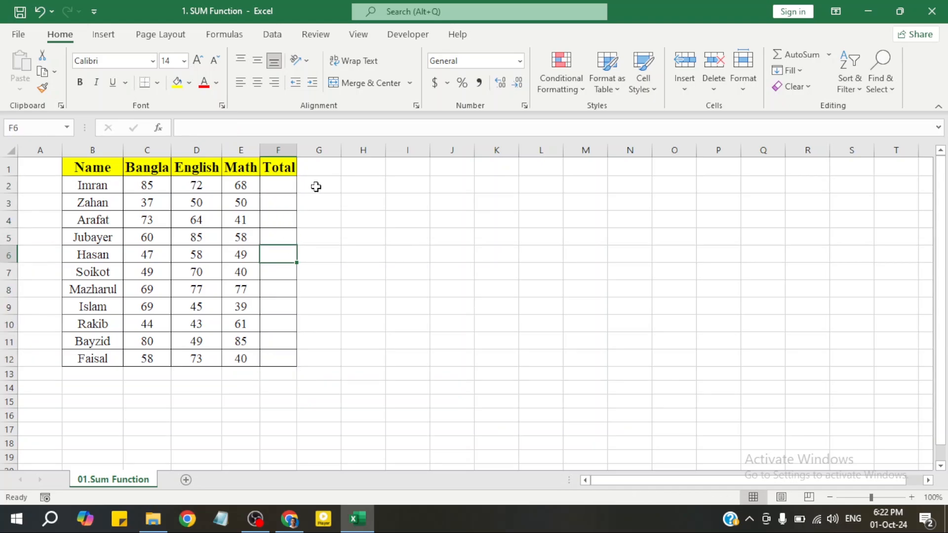
Insert an AutoSum formula in F2 that totals the marks in C2:E2
{"action": "left_click", "coordinate": [274, 188]}
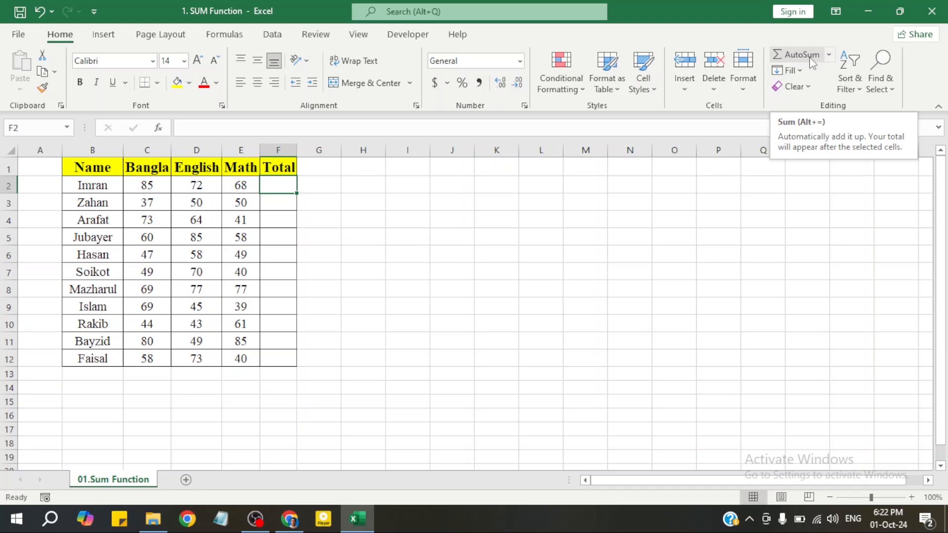
{"action": "left_click", "coordinate": [286, 204]}
{"action": "left_click", "coordinate": [286, 185]}
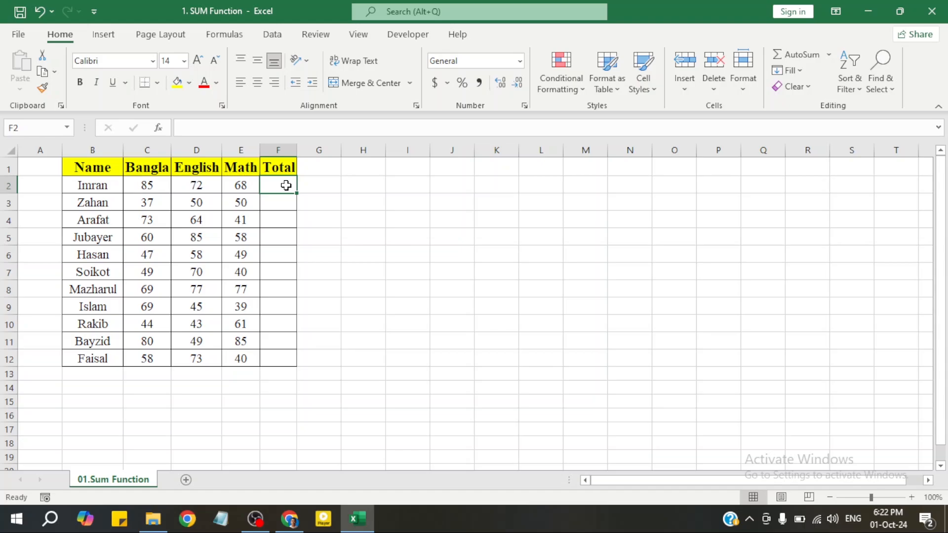
{"action": "key", "text": "alt+equal"}
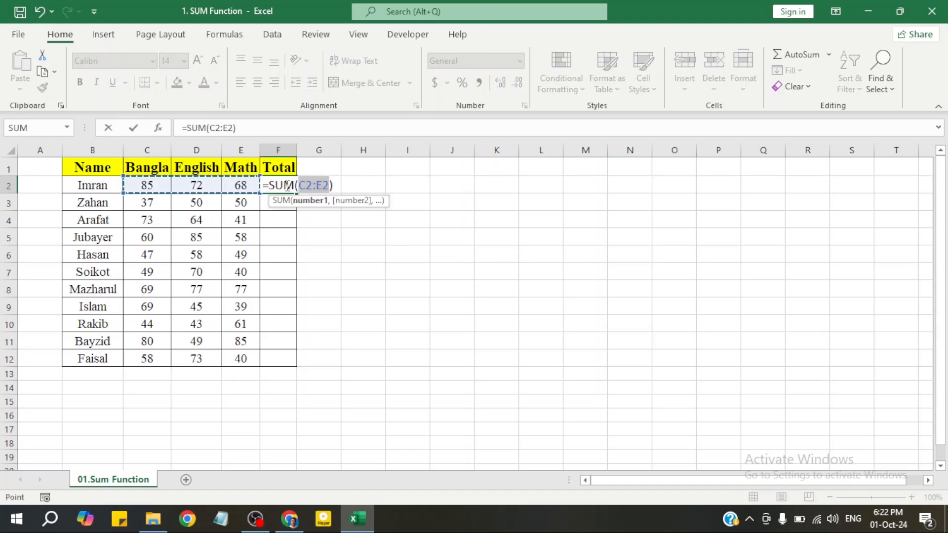
{"action": "key", "text": "Return"}
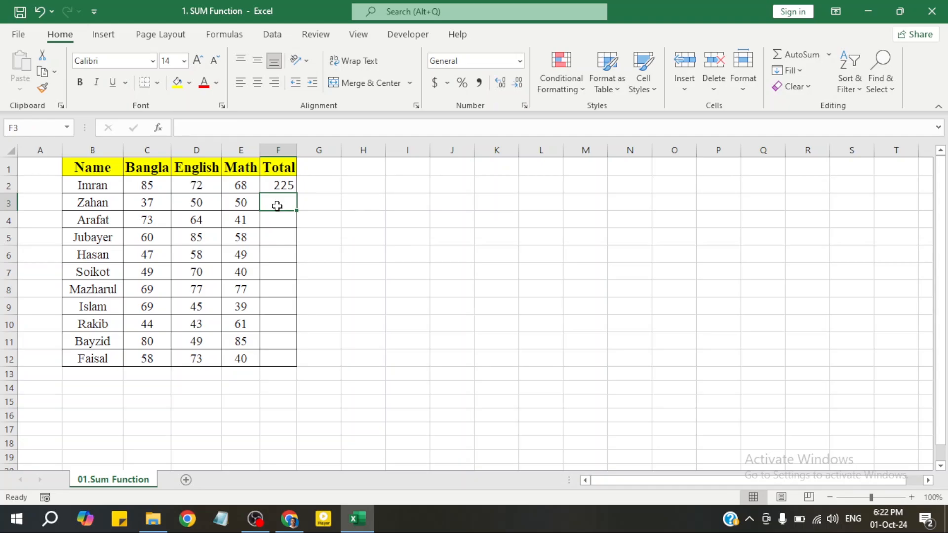
AutoSum C3:E3 in F3 and fill the F2 formula down the Total column through F12
{"action": "key", "text": "alt"}
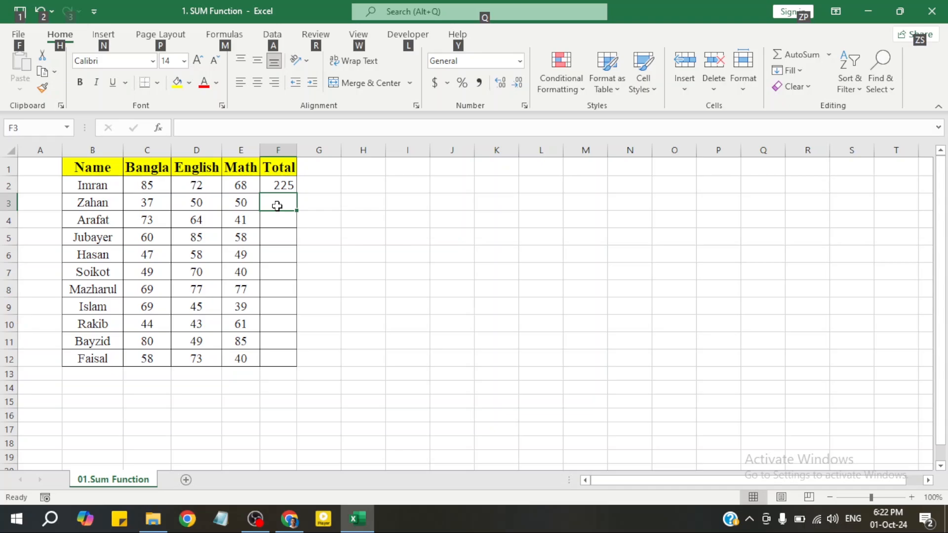
{"action": "key", "text": "alt+="}
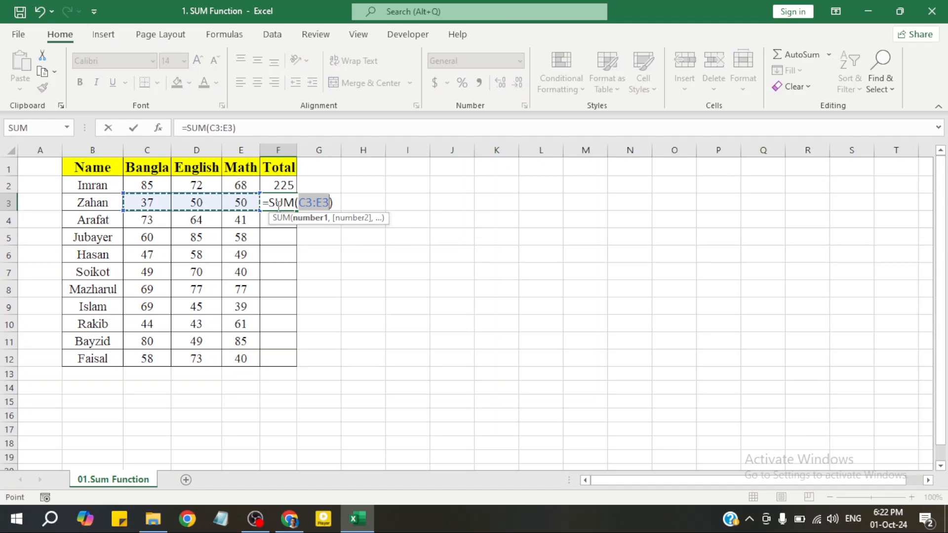
{"action": "key", "text": "Return"}
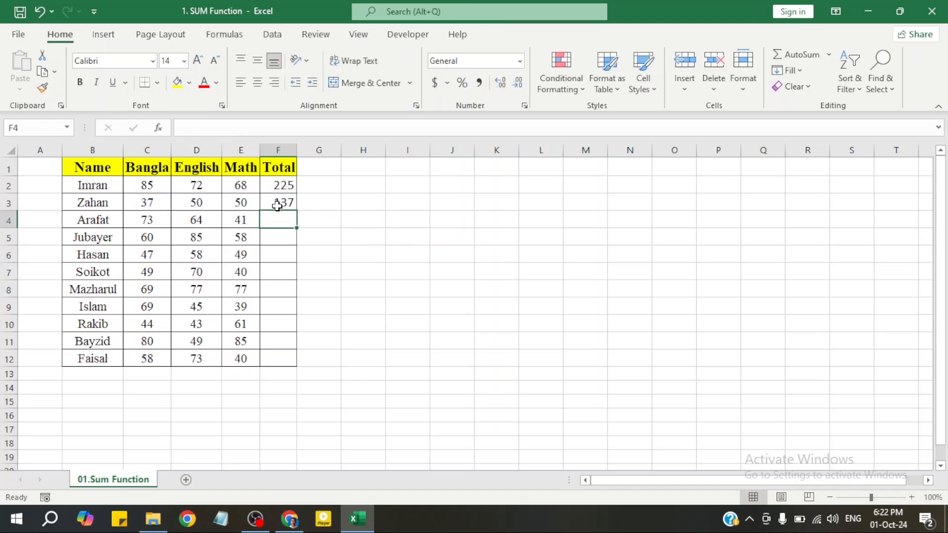
{"action": "left_click", "coordinate": [274, 185]}
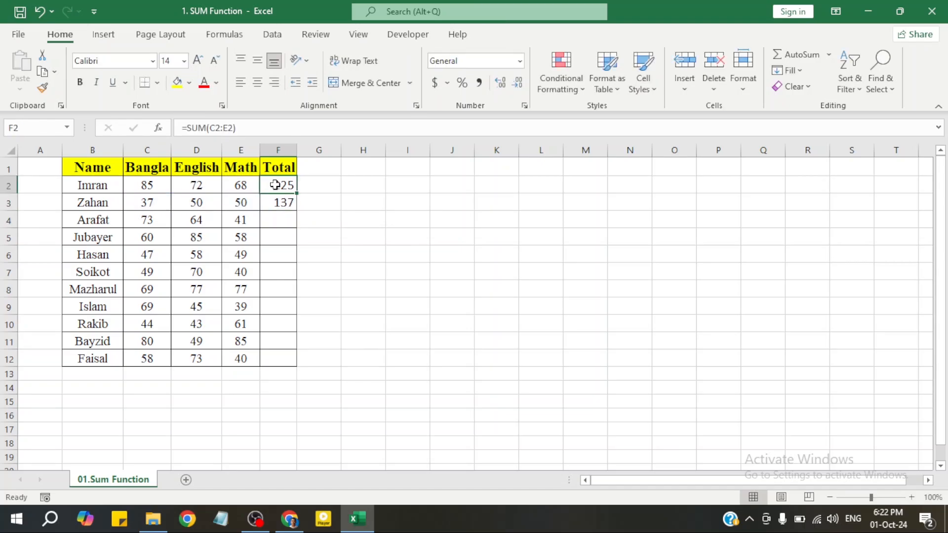
{"action": "left_click_drag", "start_coordinate": [297, 194], "coordinate": [291, 373]}
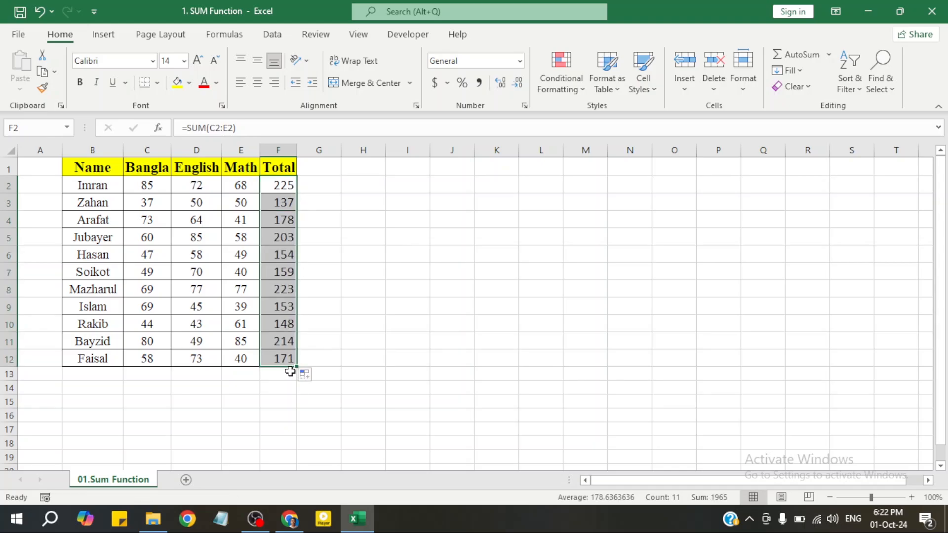